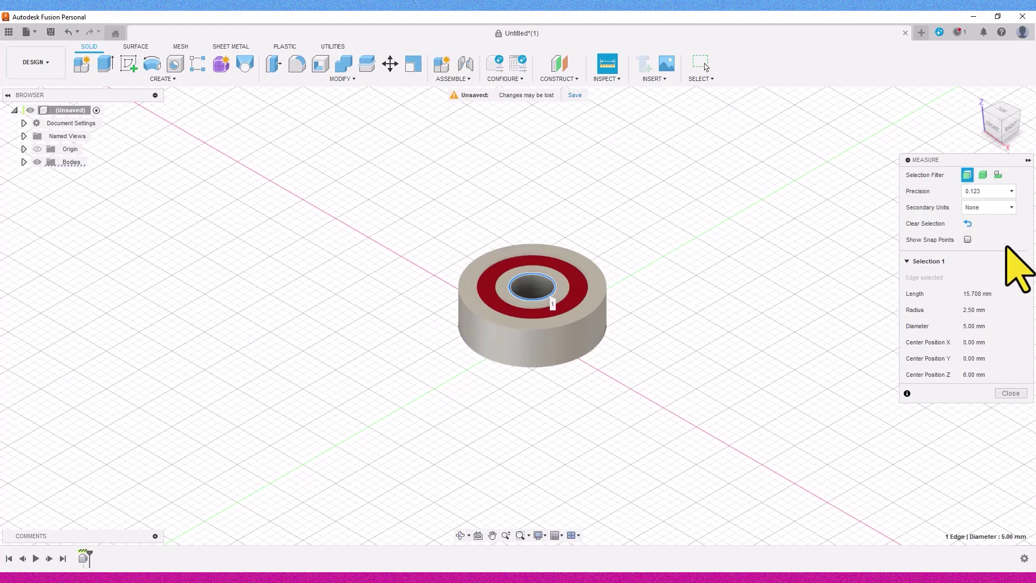
- Clear the current measurement selection and measure the outer circular edge on the bearing's upper face
left_click(968, 221)
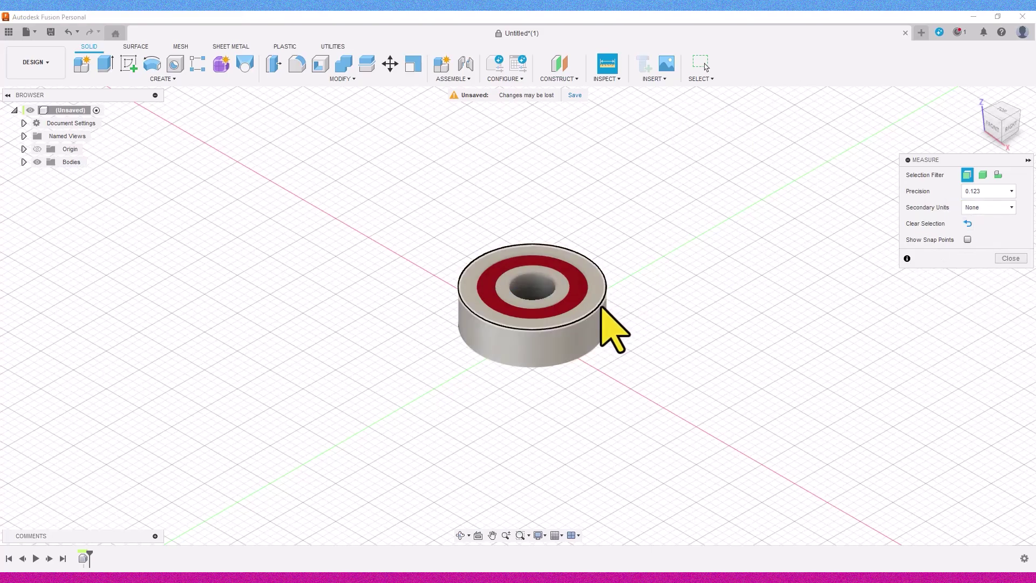
left_click(604, 295)
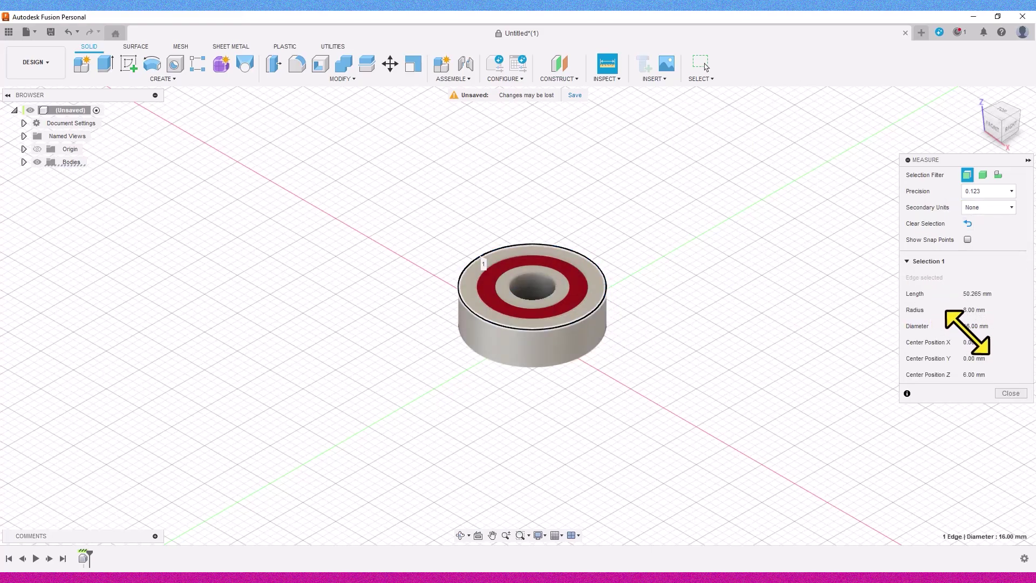
left_click(1010, 392)
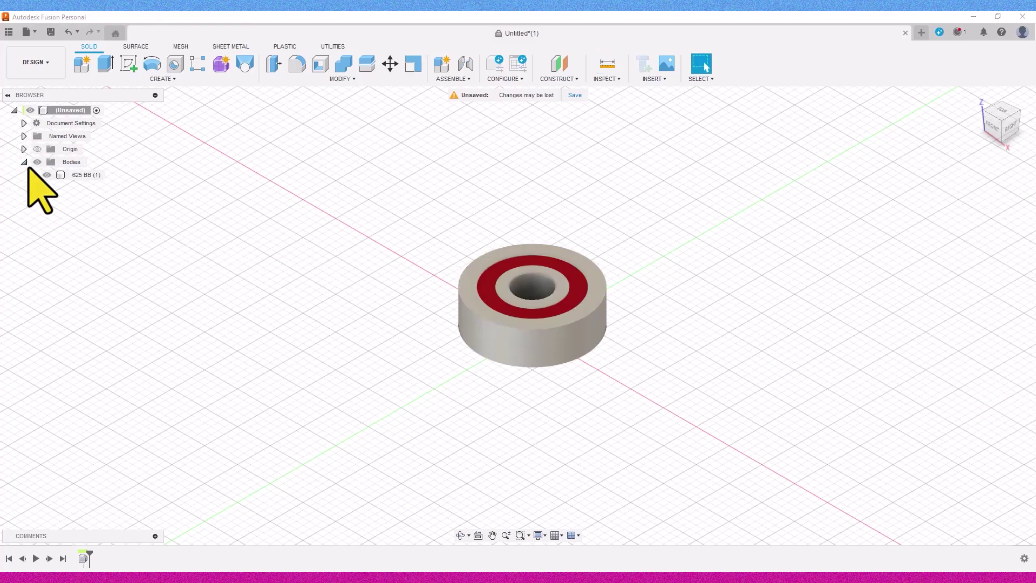
- Hide the 625 BB (1) bearing body and start a new sketch on the horizontal XY plane
left_click(47, 174)
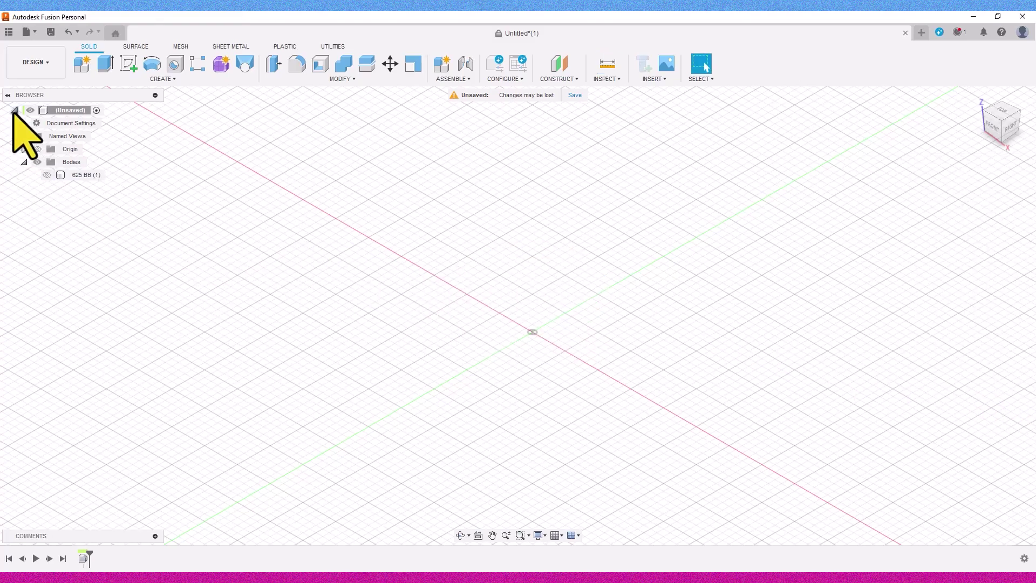
left_click(128, 64)
left_click(547, 329)
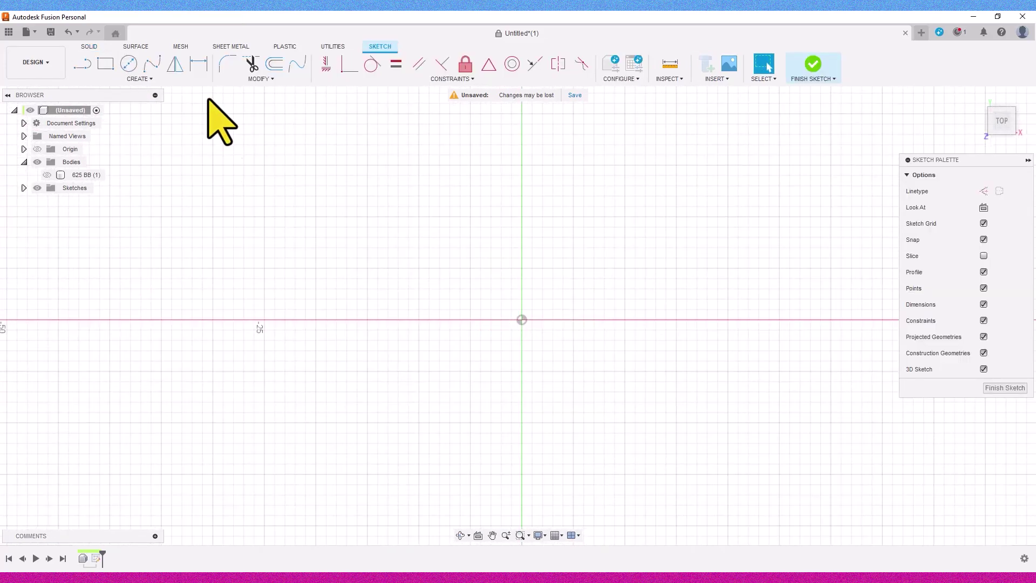
- Draw a 16 mm diameter circle centred on the sketch origin
left_click(130, 65)
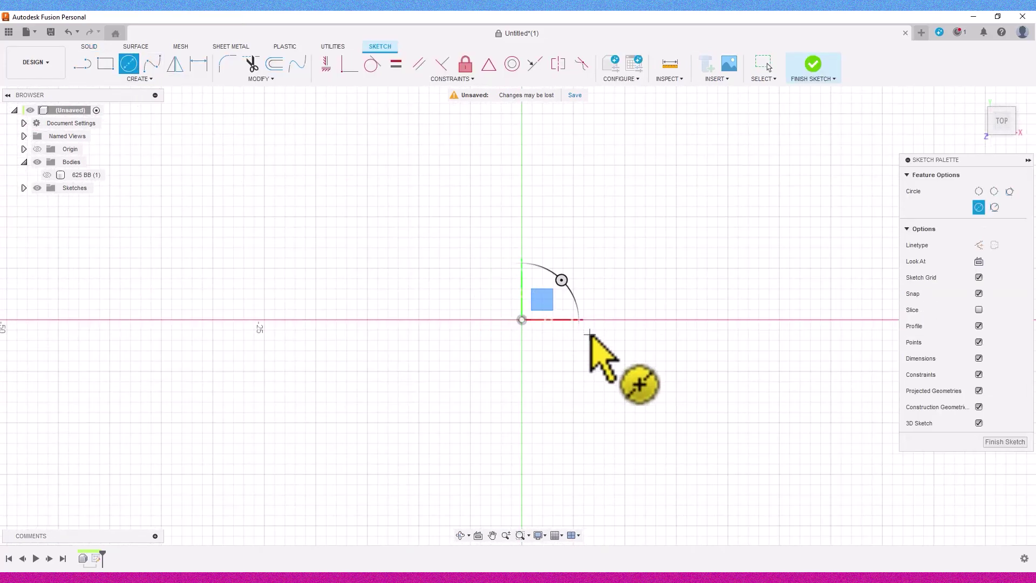
left_click(521, 320)
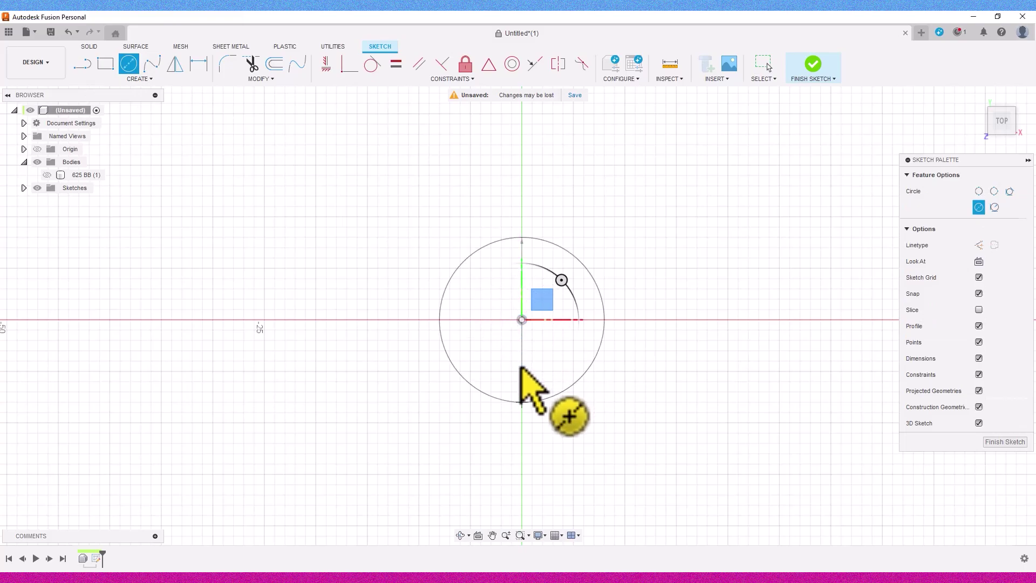
scroll(521, 368, "down", 4)
middle_click_drag(521, 367, 483, 403)
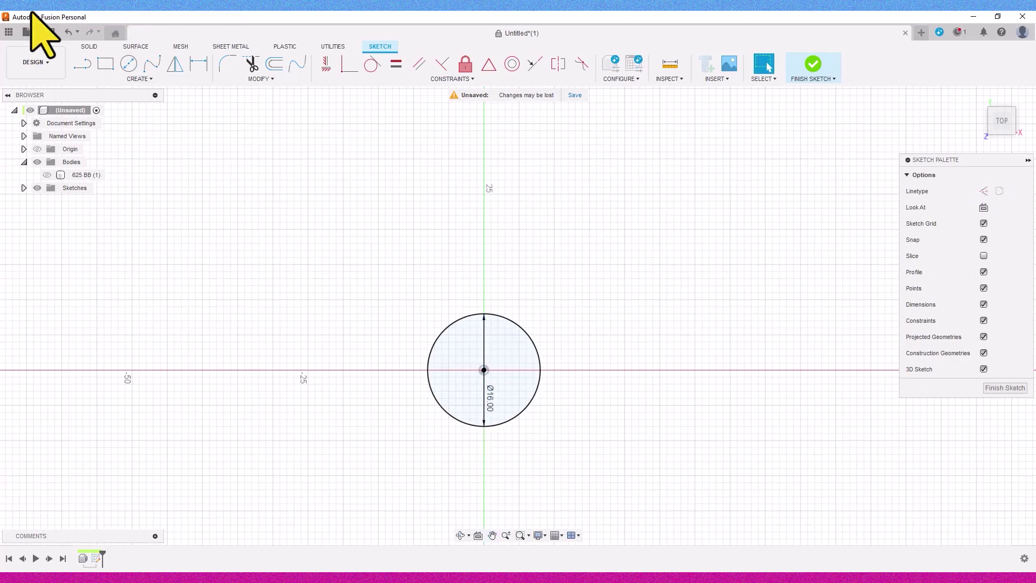
- Draw two 20 mm diameter circles centred on the uppermost and lowermost points of the 16 mm circle
left_click(128, 63)
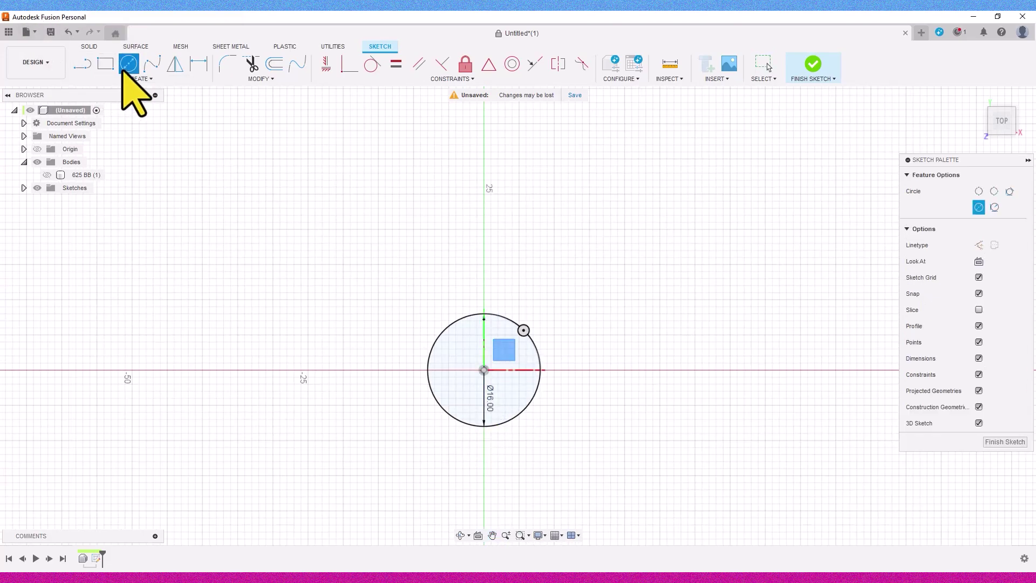
left_click(484, 314)
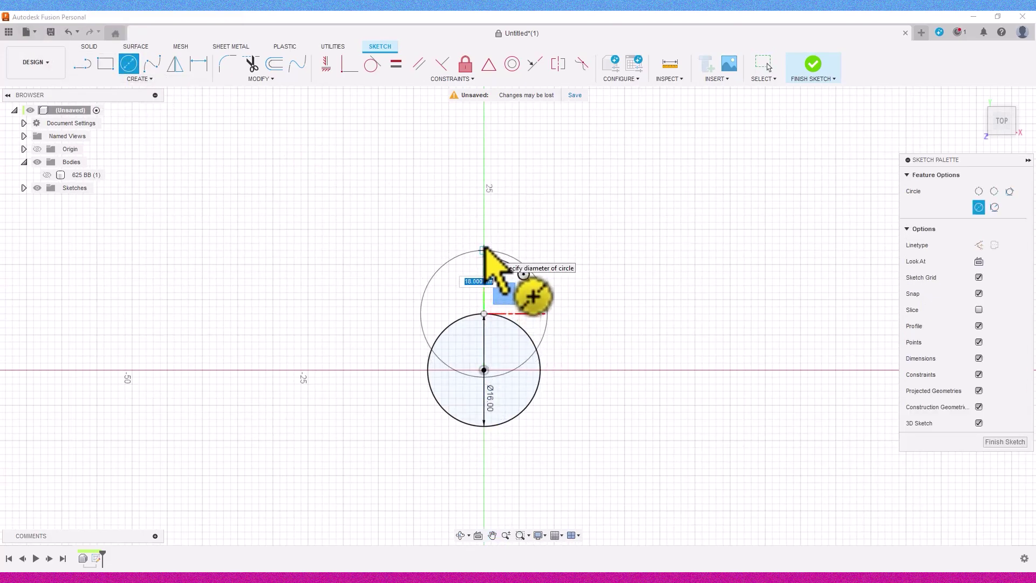
type("20")
key("Return")
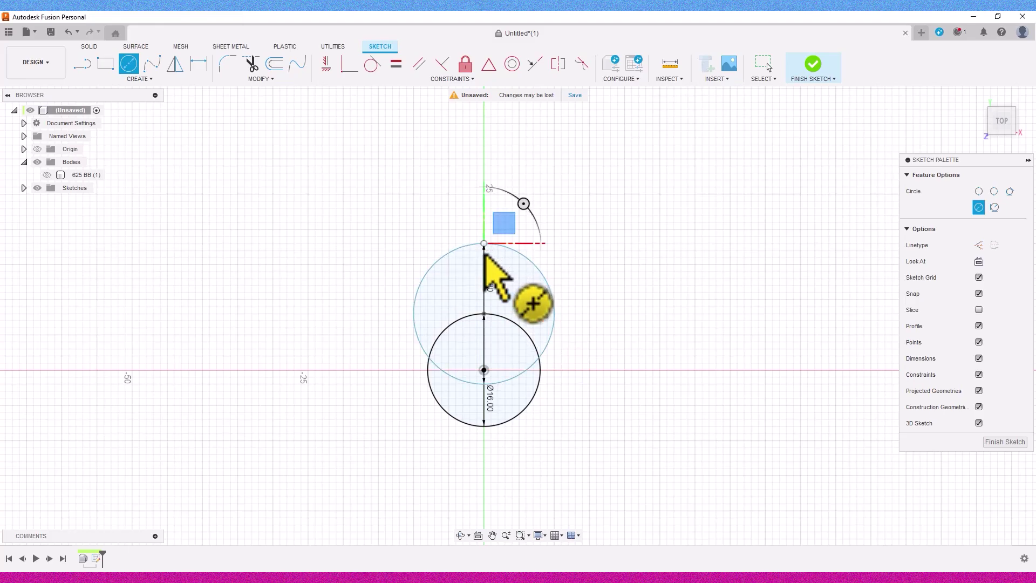
left_click(484, 426)
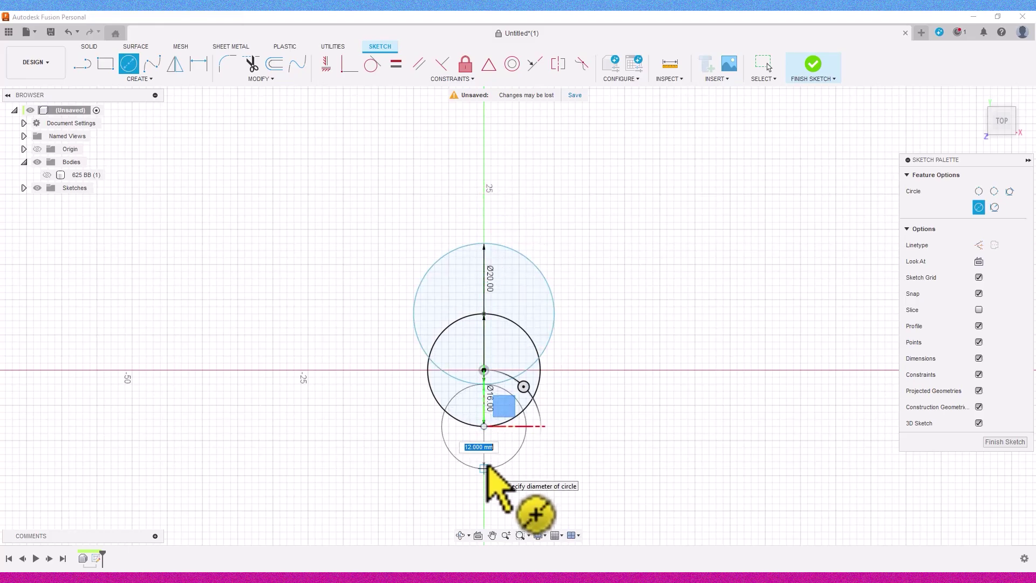
type("20")
key("Return")
left_click(484, 496)
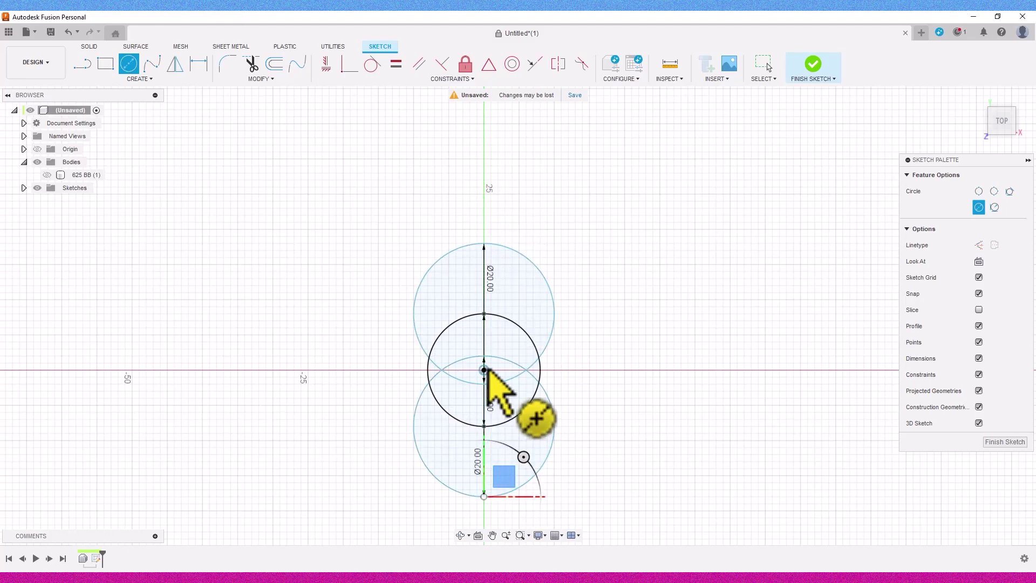
- Draw a 25 mm diameter circle centred on the origin, concentric with the 16 mm circle
left_click(484, 369)
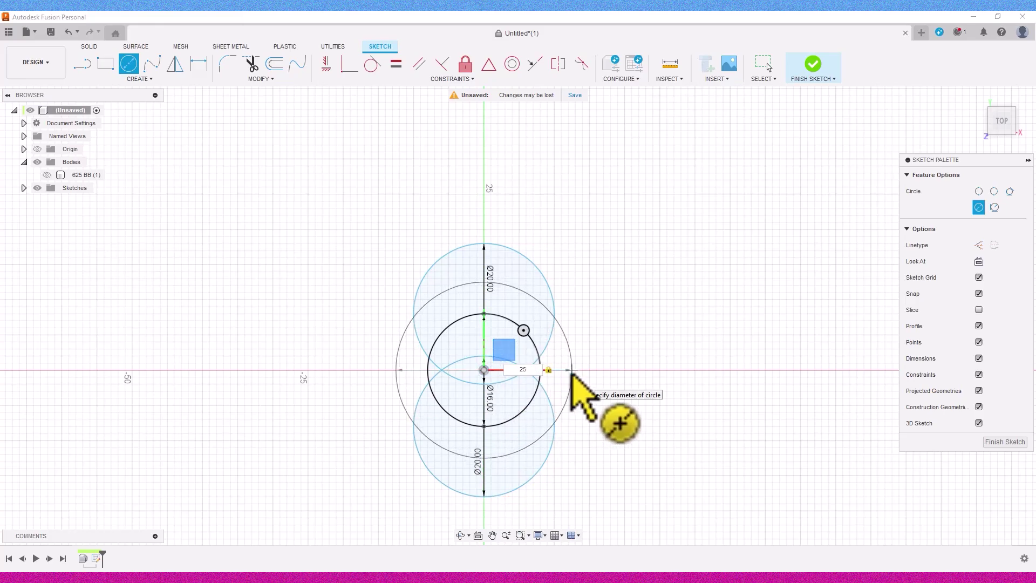
type("25")
key("Return")
key("Escape")
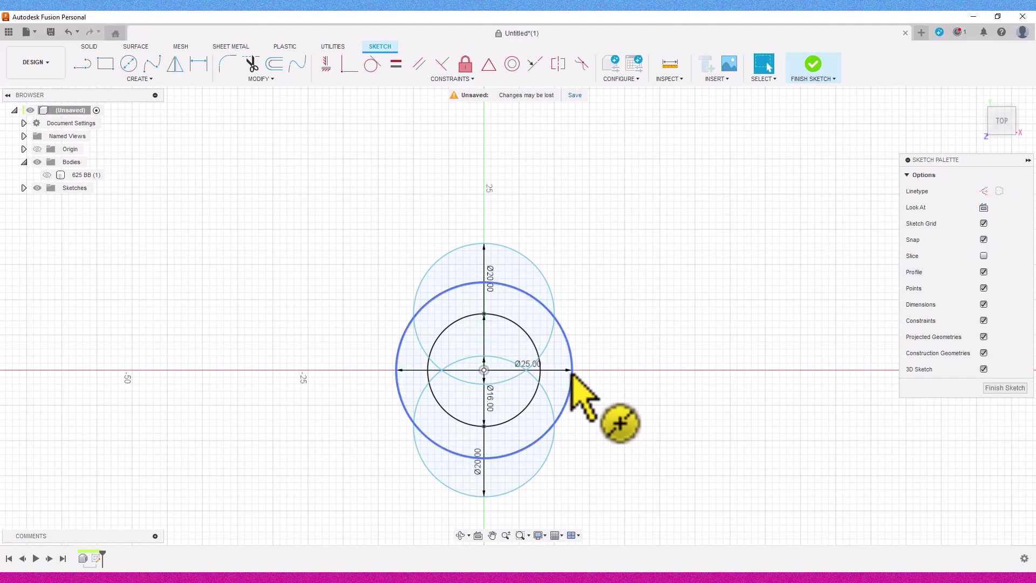
- Sketch two slanted lines from the vertical axis above the circles, running down past either side of them
left_click(83, 64)
left_click(483, 138)
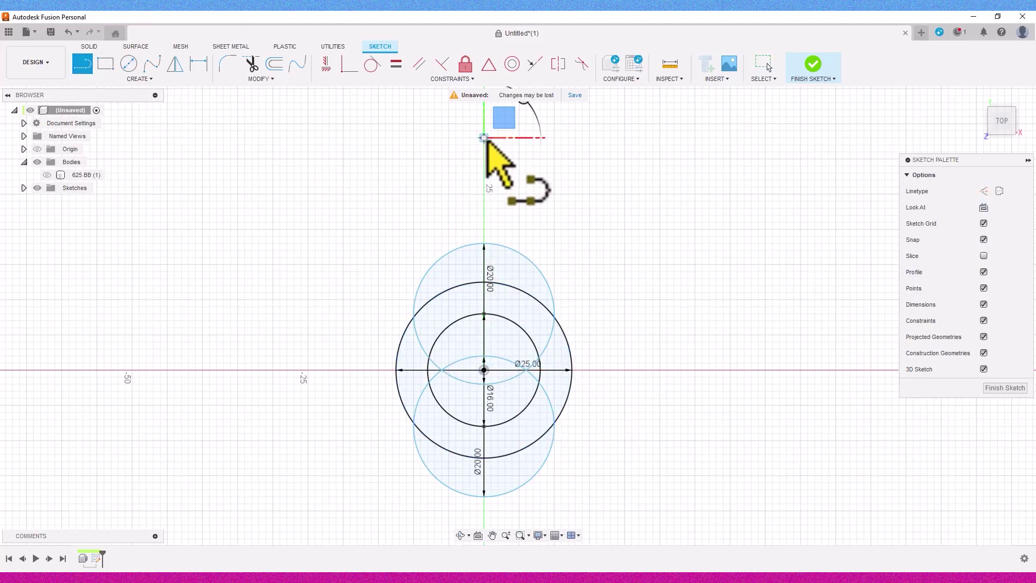
left_click(624, 404)
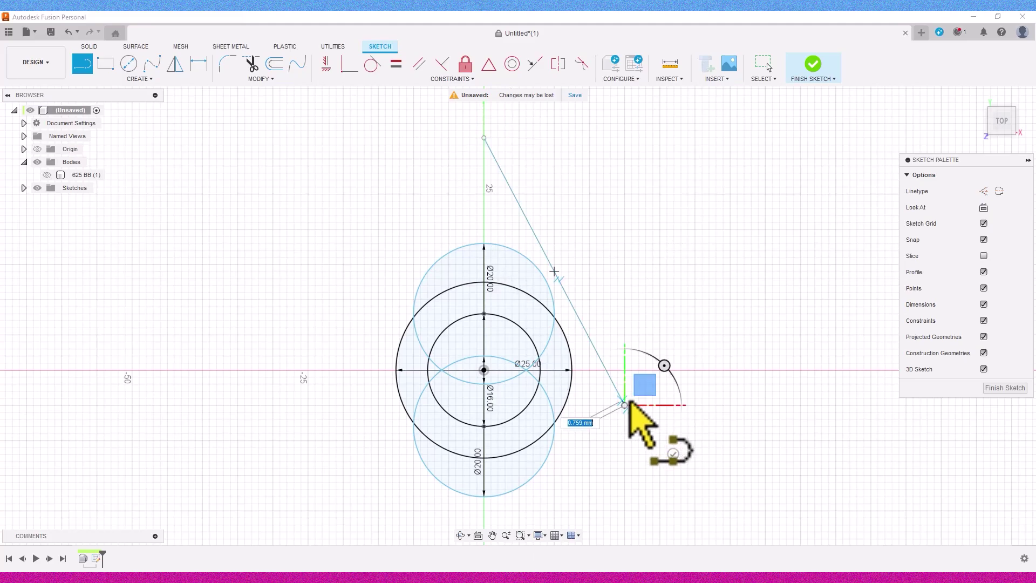
left_click(482, 151)
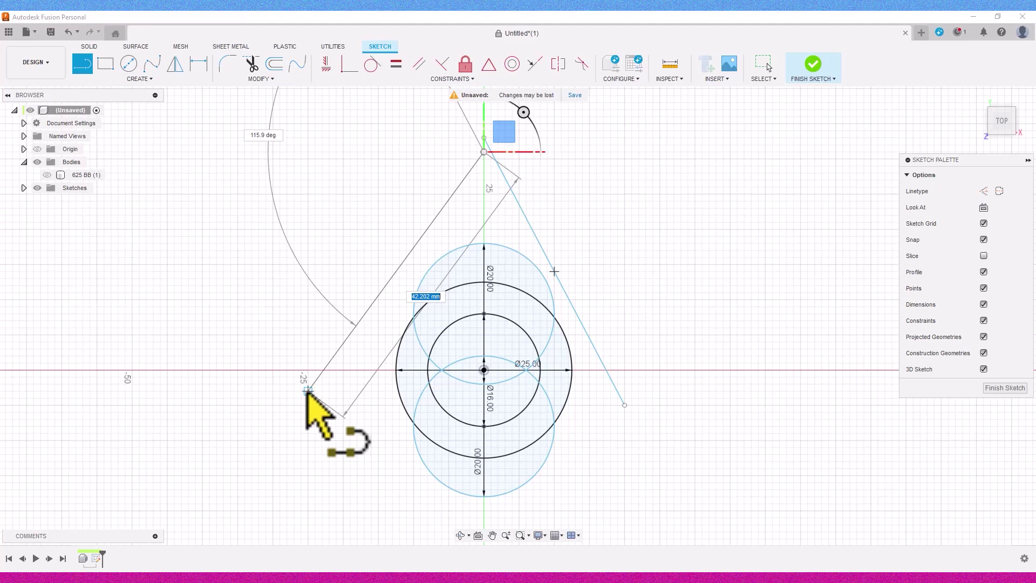
left_click(302, 390)
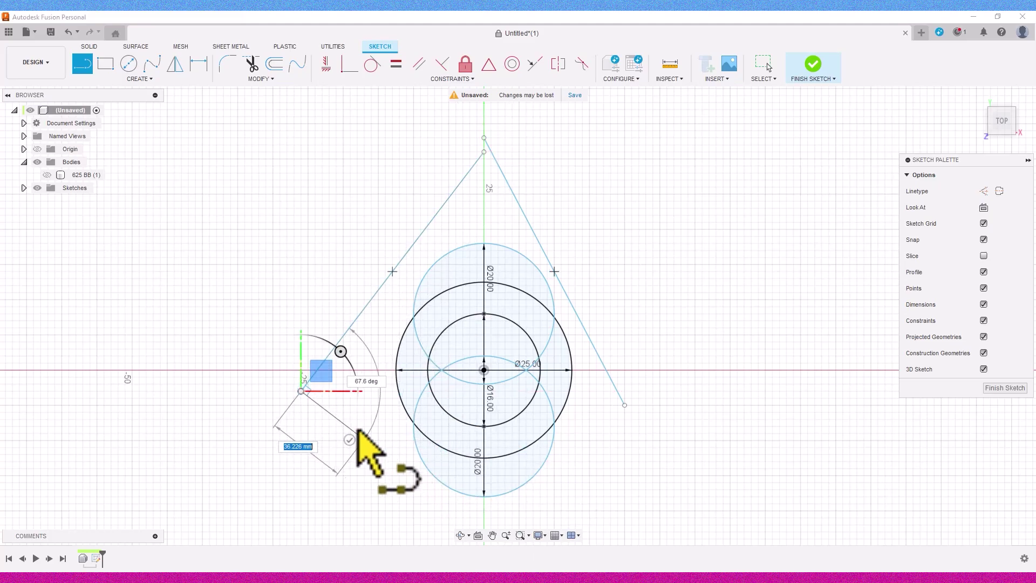
- Draw a horizontal construction line along the X axis through the origin, extending past the circles on both sides
left_click(983, 191)
left_click(695, 370)
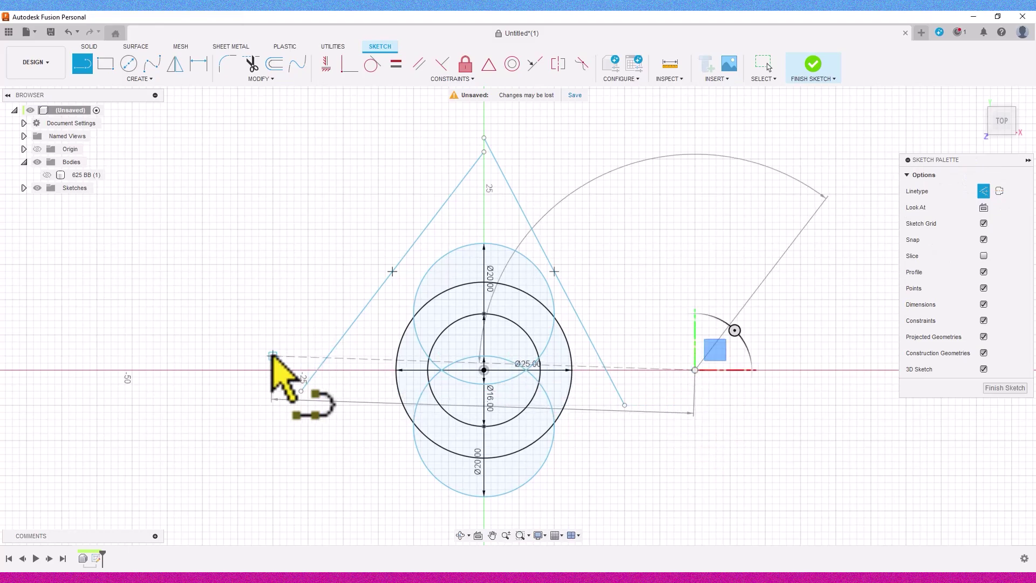
left_click(232, 369)
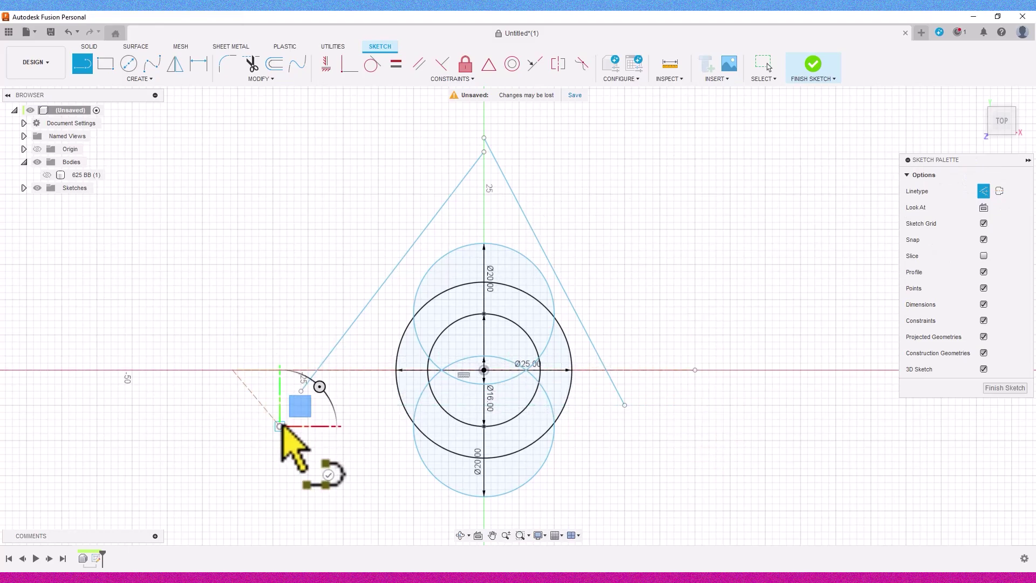
left_click(280, 426)
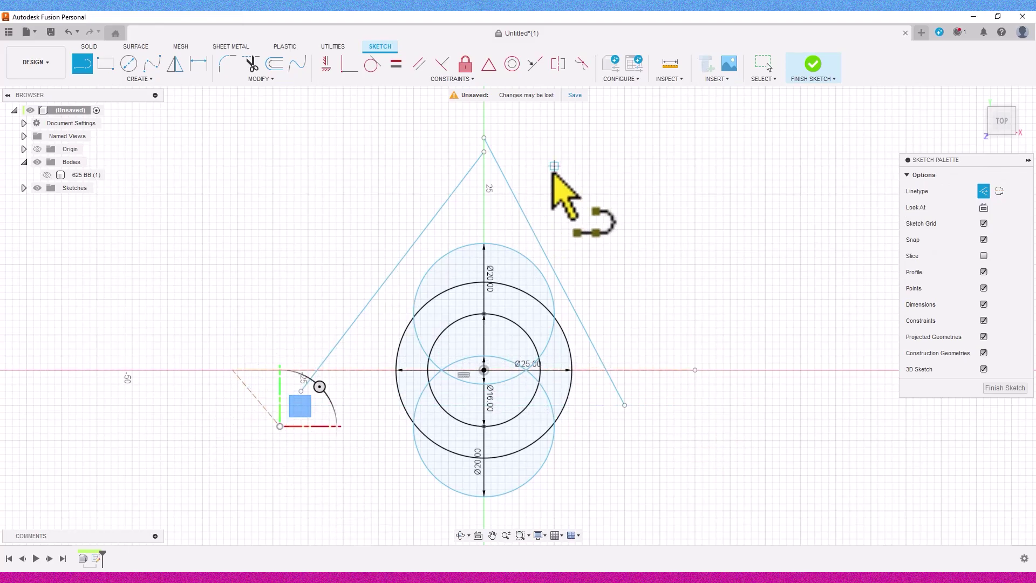
key("Escape")
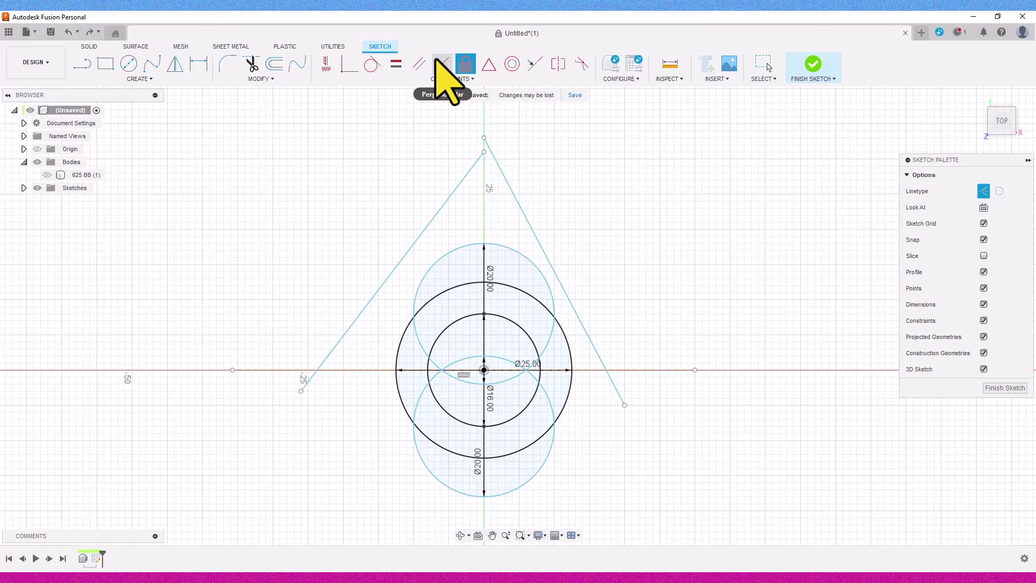
- Apply the Fix constraint to all four sketch circles
left_click(530, 266)
left_click(521, 290)
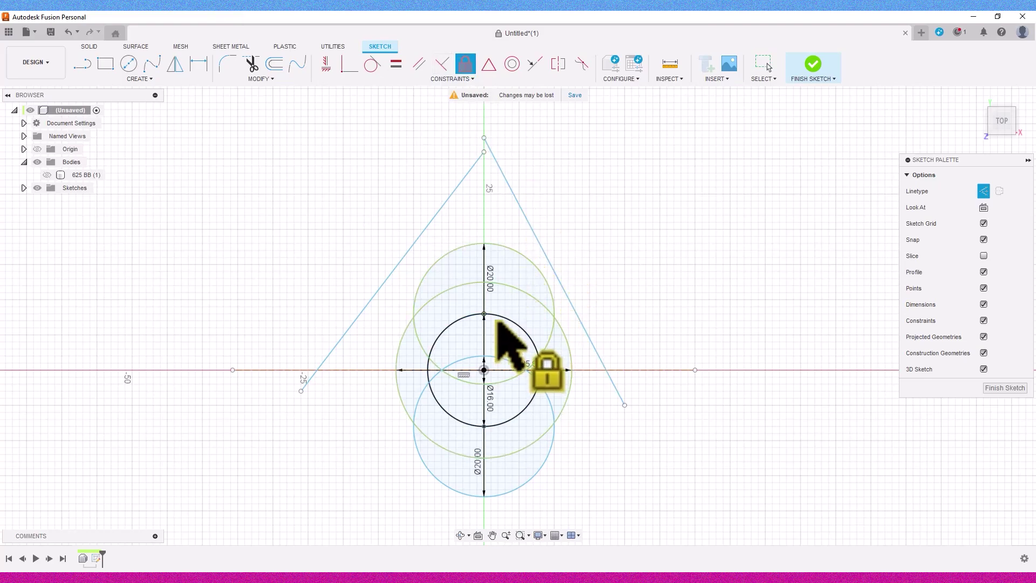
left_click(491, 357)
left_click(517, 401)
- Make both slanted lines tangent to the upper 20 mm circle and to the 25 mm circle
left_click(373, 64)
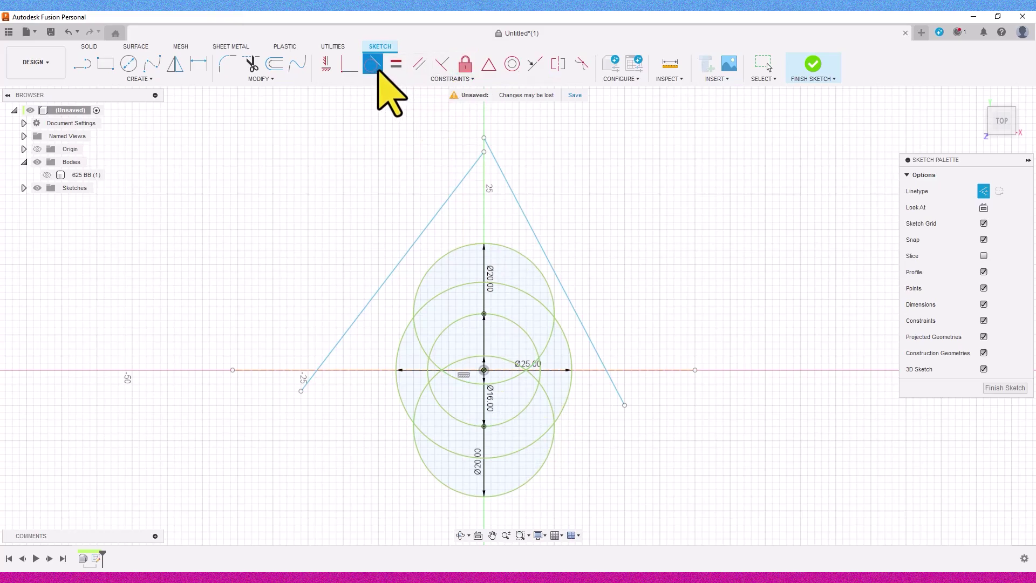
left_click(447, 198)
left_click(466, 244)
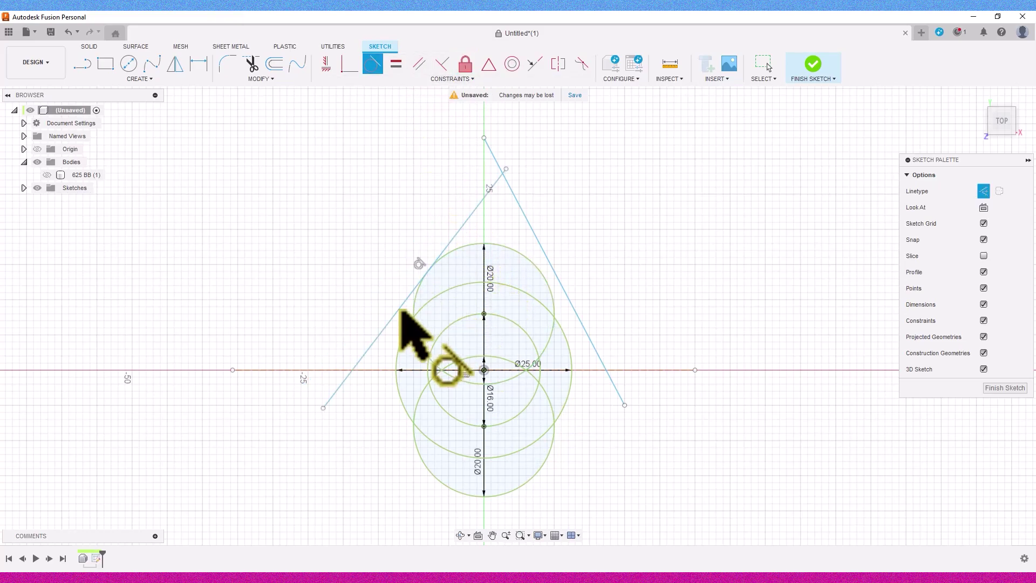
left_click(348, 377)
left_click(397, 386)
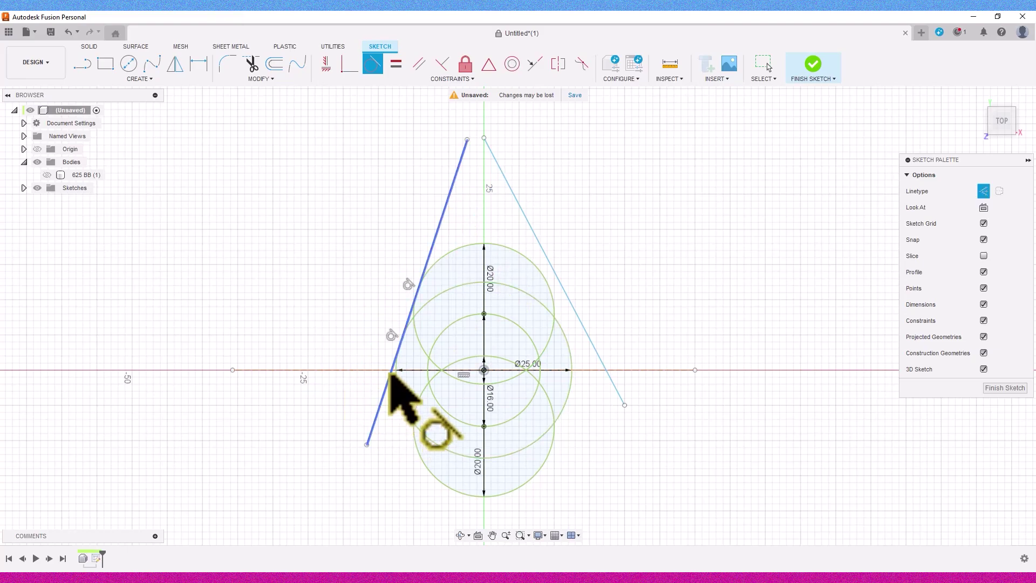
left_click(505, 182)
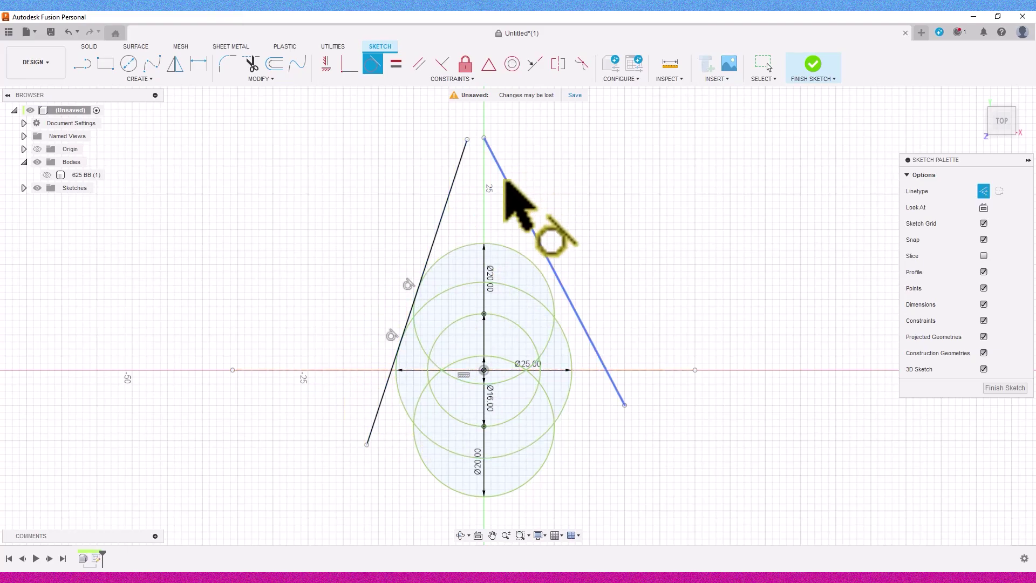
left_click(543, 268)
left_click(605, 393)
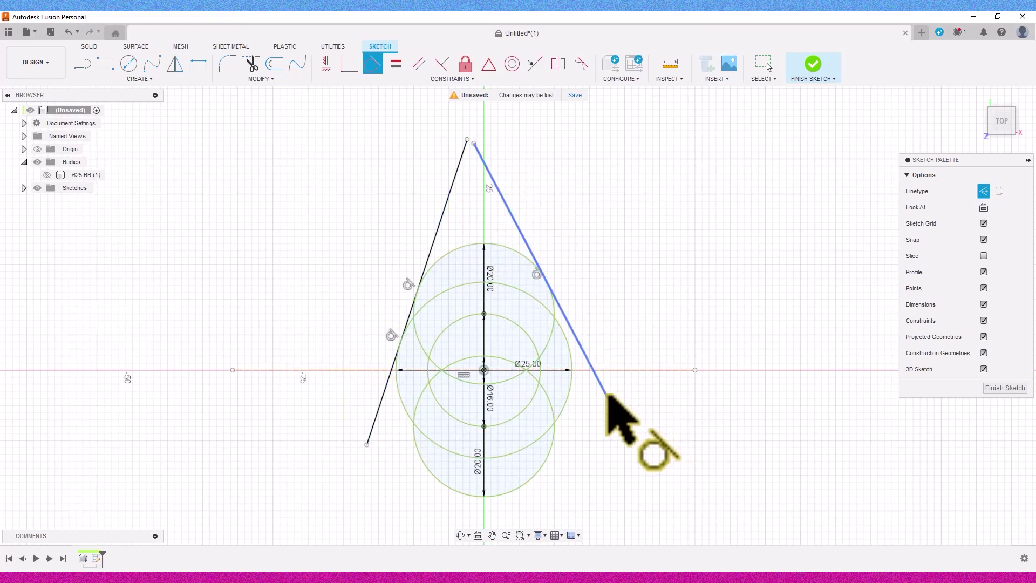
left_click(571, 398)
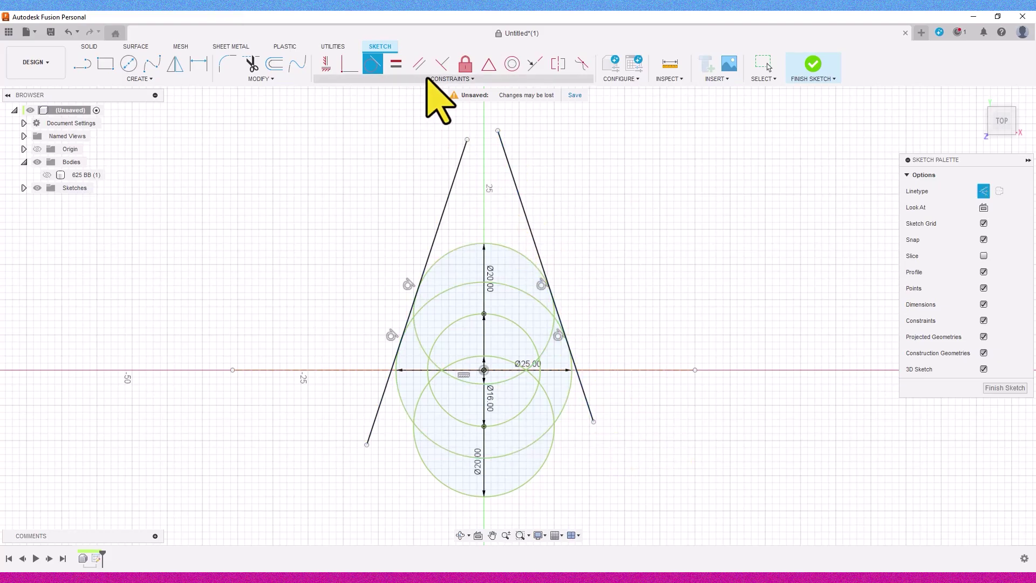
- Trim both tangent lines above the upper 20 mm circle's tangent points and below the horizontal construction line
left_click(251, 64)
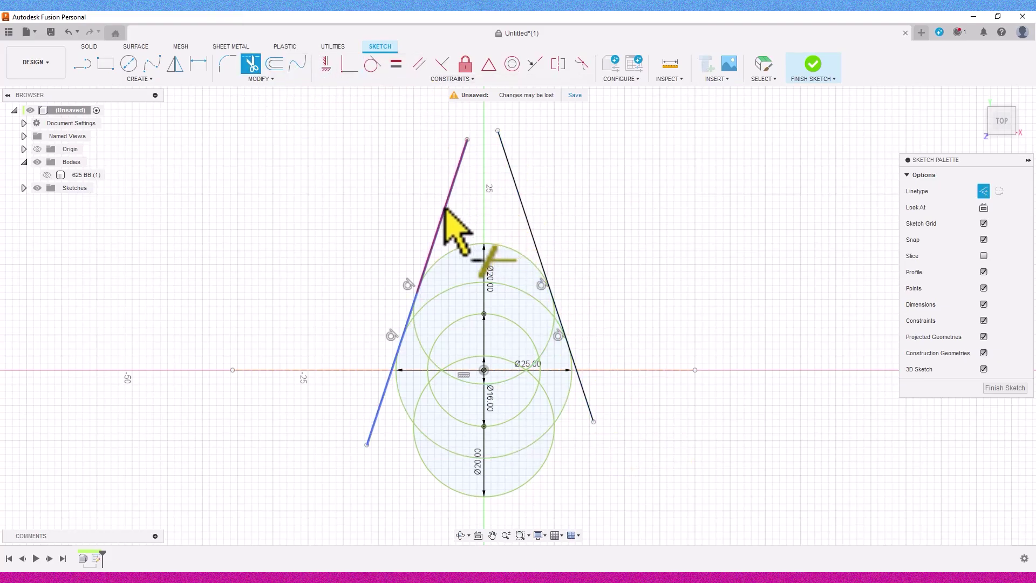
left_click(444, 209)
left_click(529, 223)
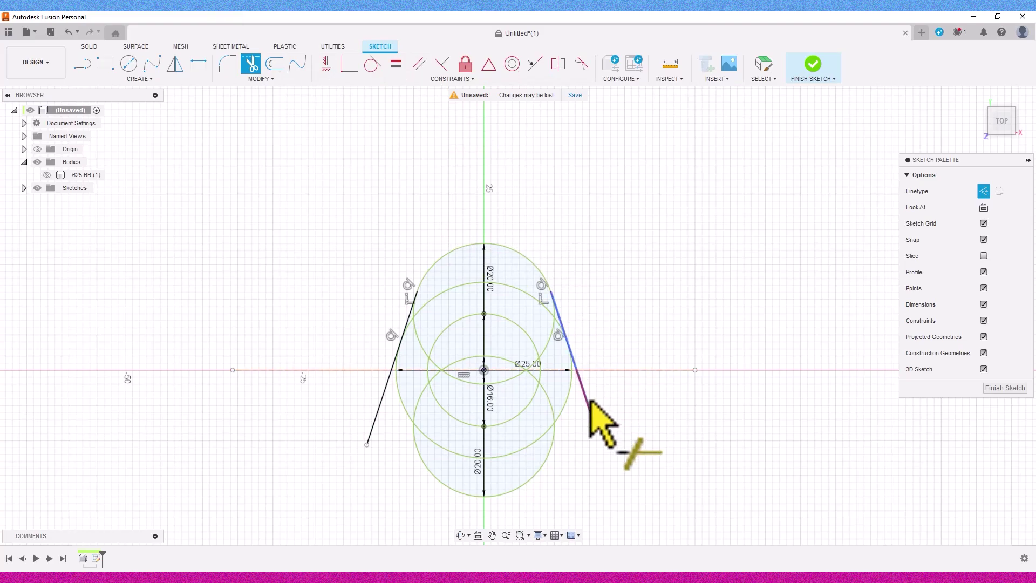
left_click(588, 403)
left_click(372, 429)
- Mirror both slanted tangent lines about the horizontal construction line
scroll(463, 370, "up", 3)
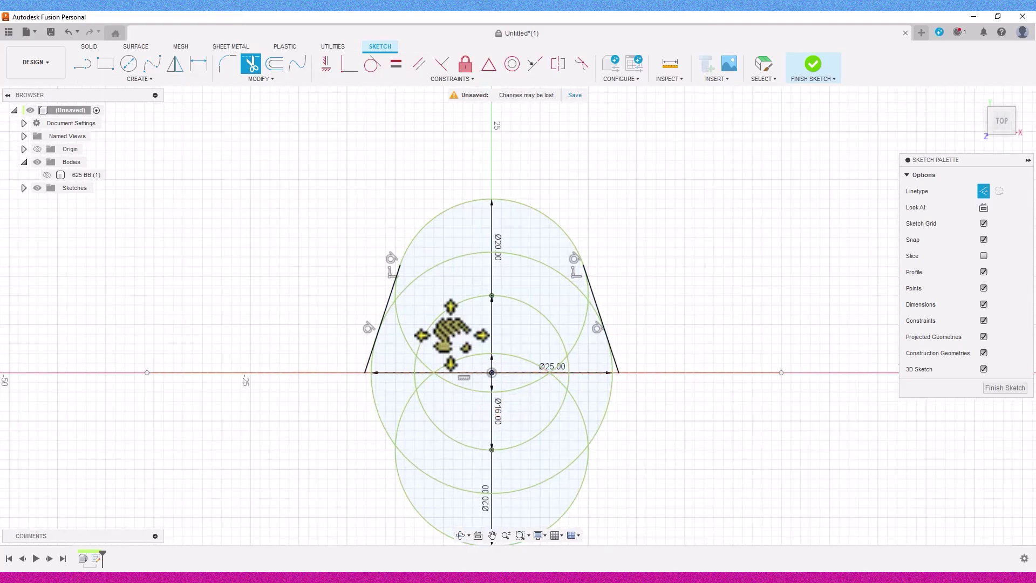
middle_click_drag(428, 334, 400, 287)
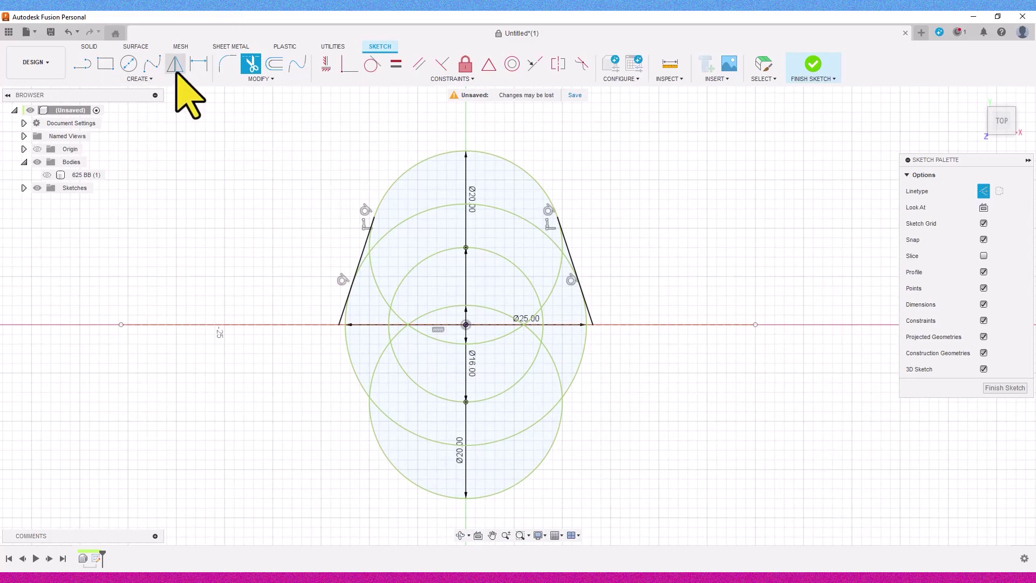
left_click(175, 68)
left_click(358, 261)
left_click(571, 258)
left_click(815, 191)
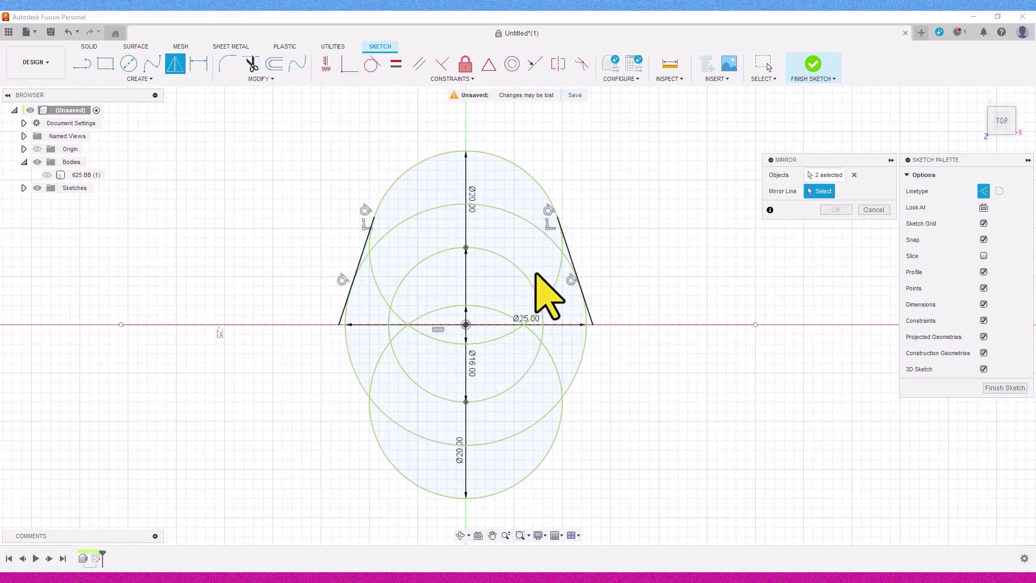
left_click(492, 325)
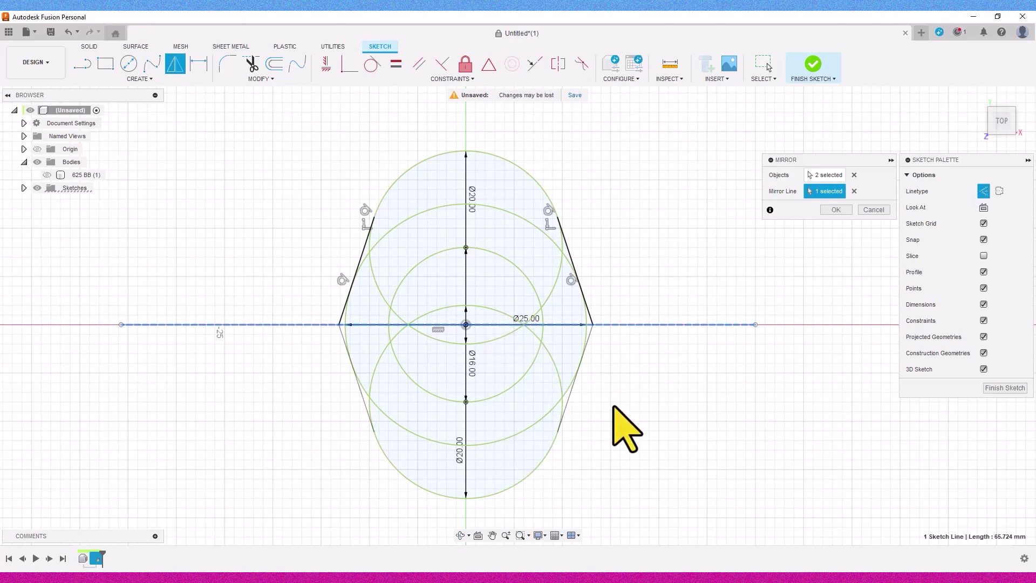
left_click(834, 210)
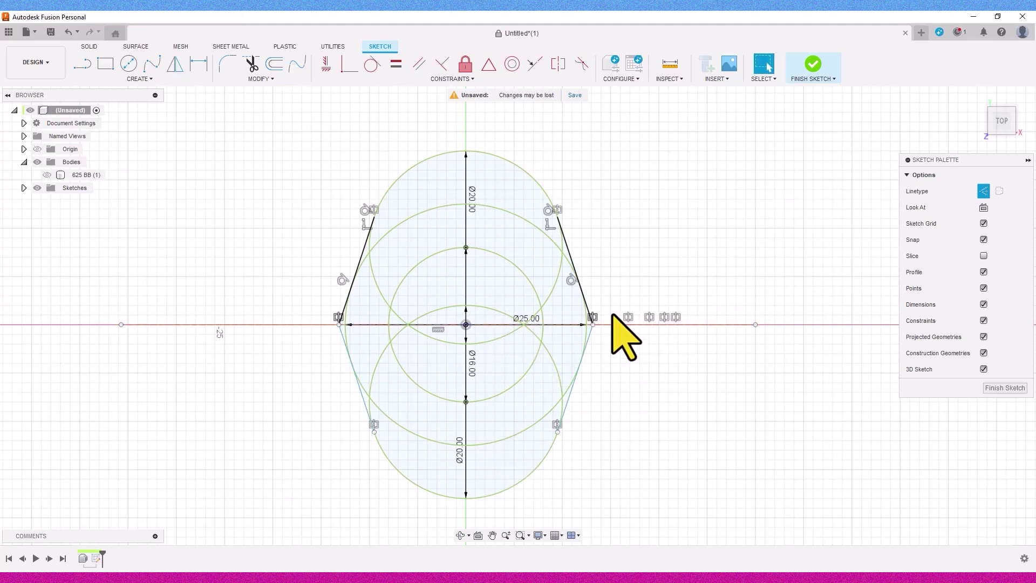
- Trim the ends of all four slanted lines that project beyond their tangent points on the 25 mm circle and finish the sketch
scroll(593, 324, "up", 2)
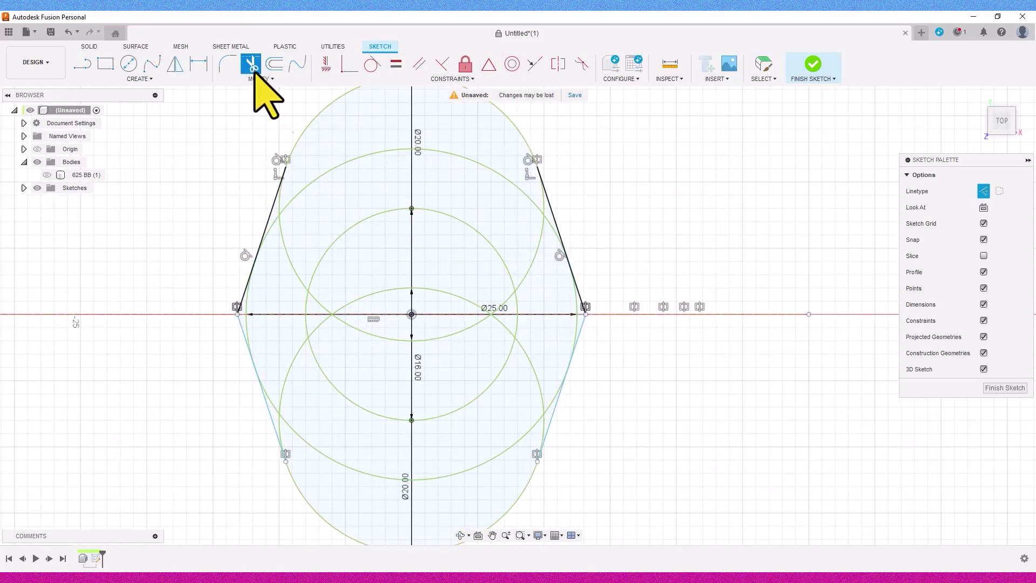
left_click(584, 325)
left_click(581, 306)
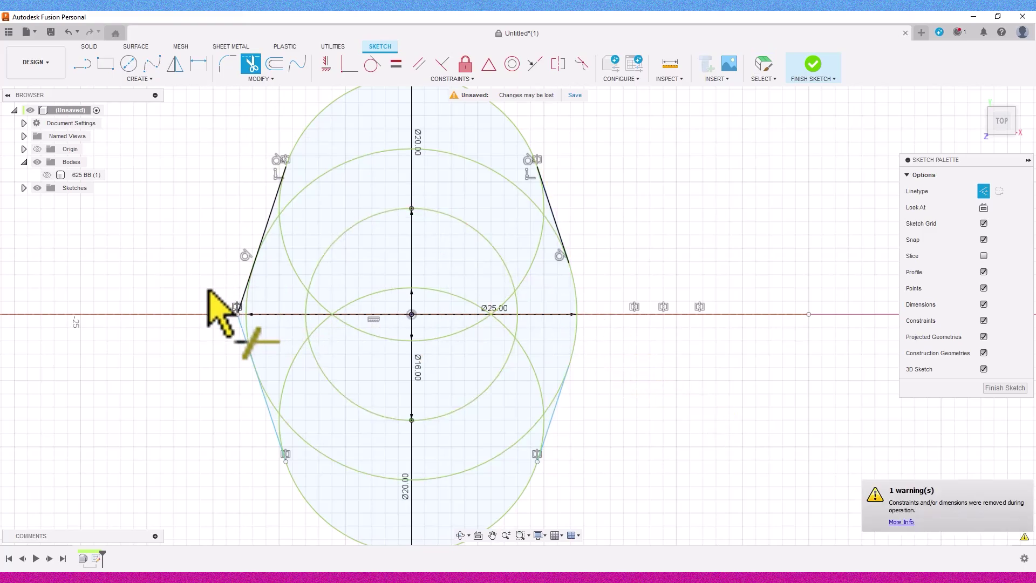
left_click(243, 298)
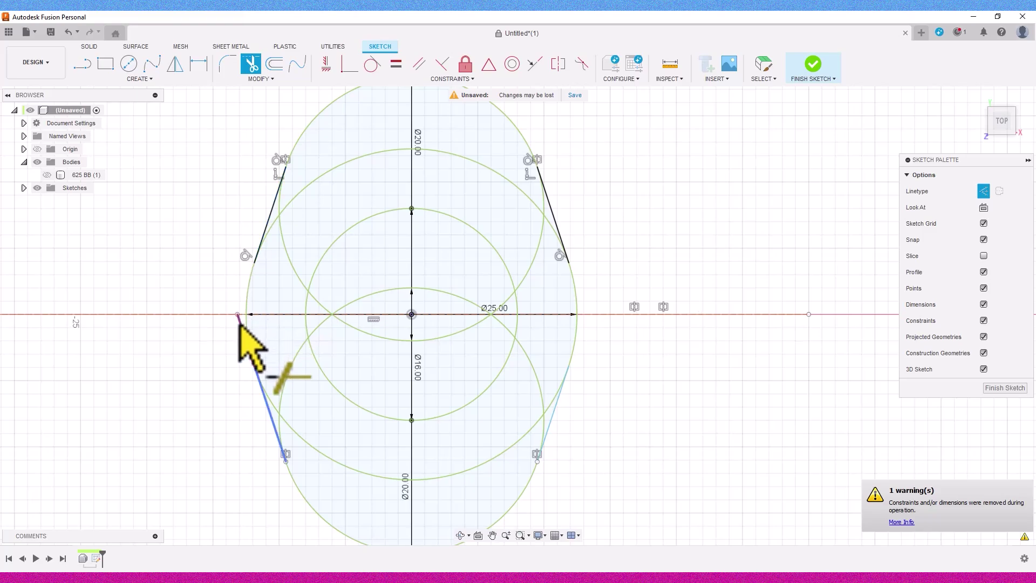
scroll(162, 324, "down", 3)
mouse_move(162, 324)
middle_mouse_down()
mouse_move(182, 316)
mouse_move(286, 346)
mouse_move(320, 344)
middle_mouse_up()
scroll(268, 351, "down", 1)
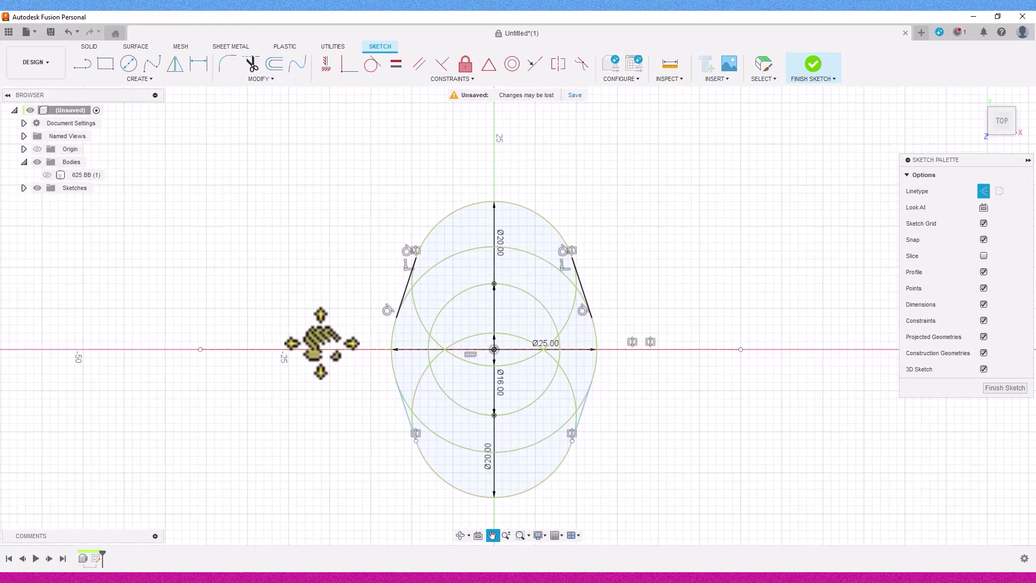
left_click(811, 65)
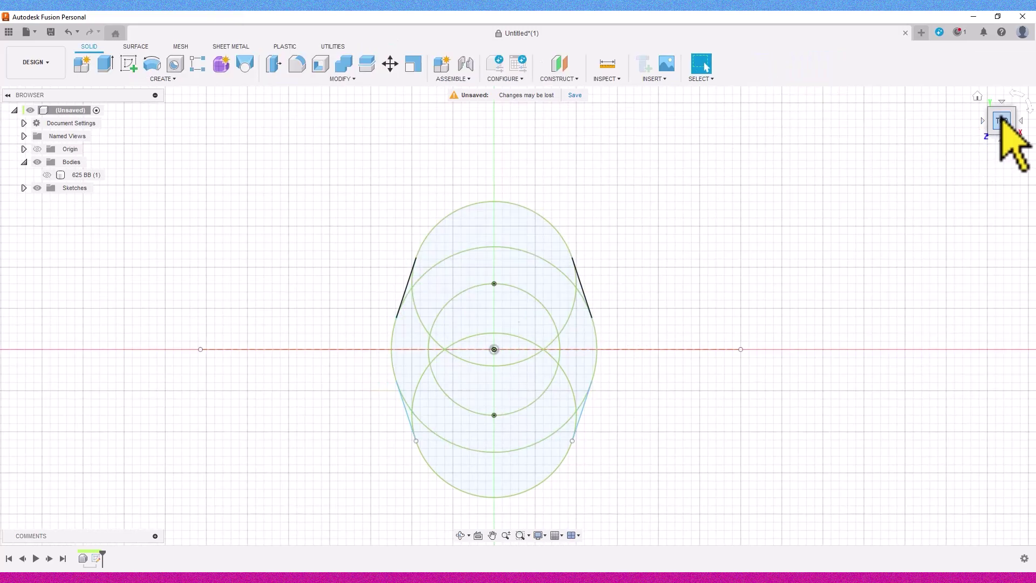
- Briefly show the 625 BB bearing body over the sketch in an angled view, and hide it again
left_click_drag(1001, 117, 1008, 107)
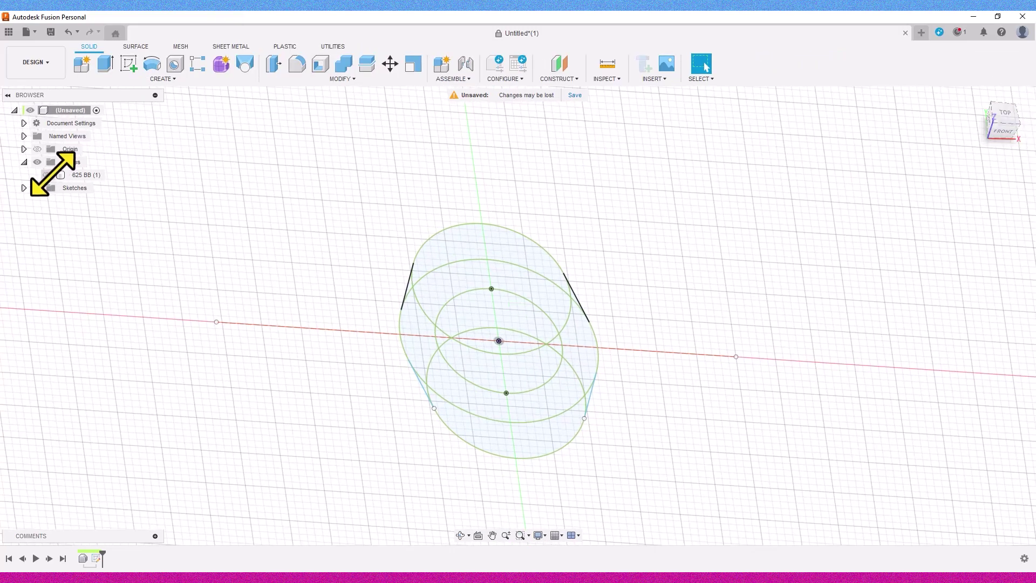
left_click(51, 174)
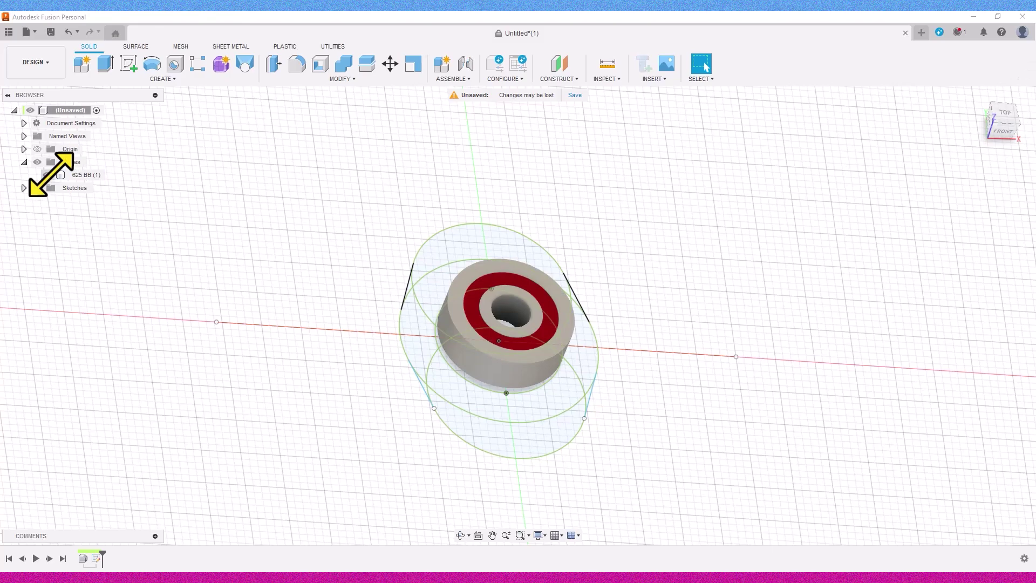
left_click(47, 174)
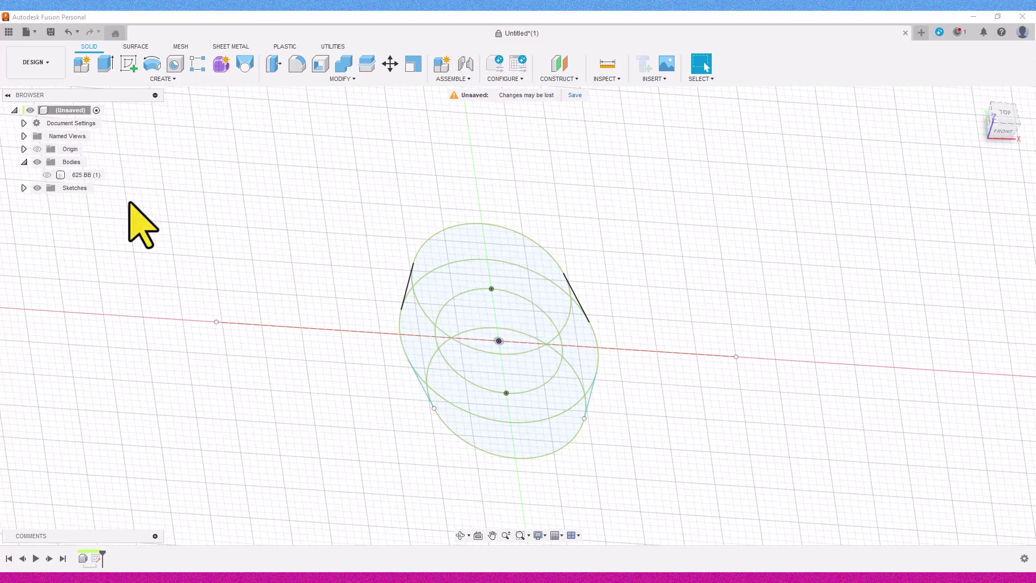
- Extrude all closed regions of the sketch, including the slivers beside the tangent lines, by -10 mm as a new body
left_click(106, 65)
left_click(458, 249)
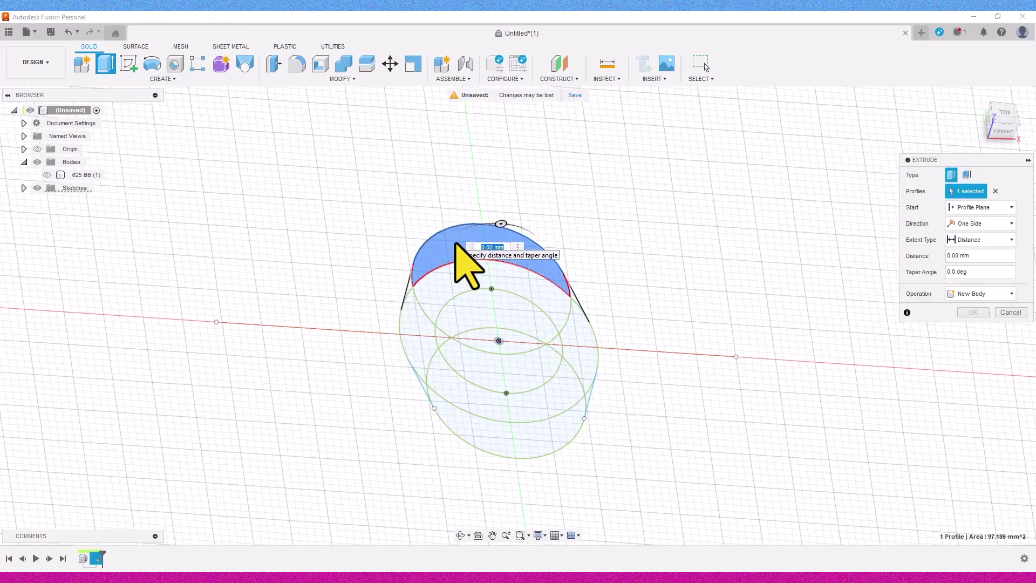
left_click(459, 278)
left_click(420, 329)
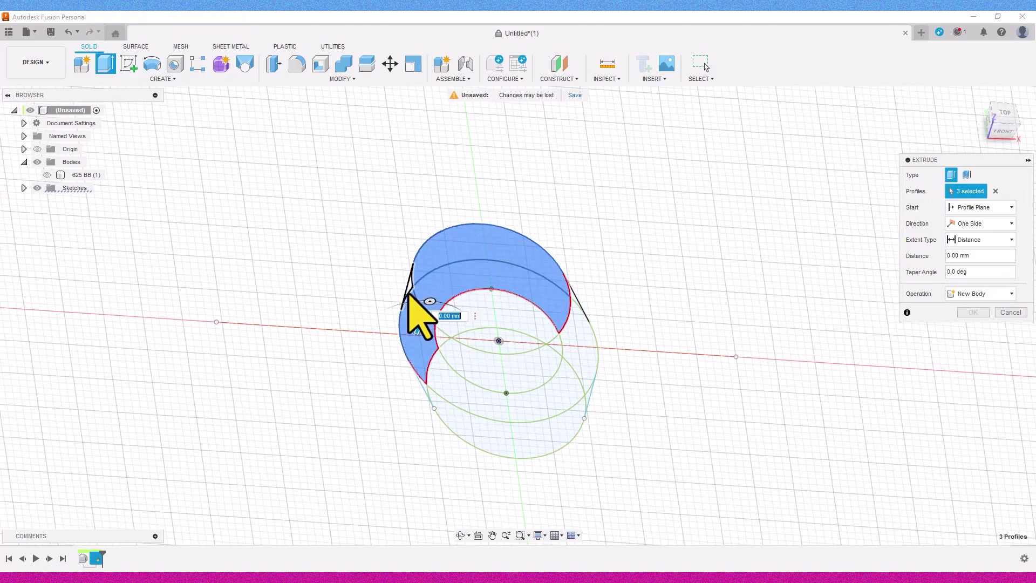
left_click(570, 302)
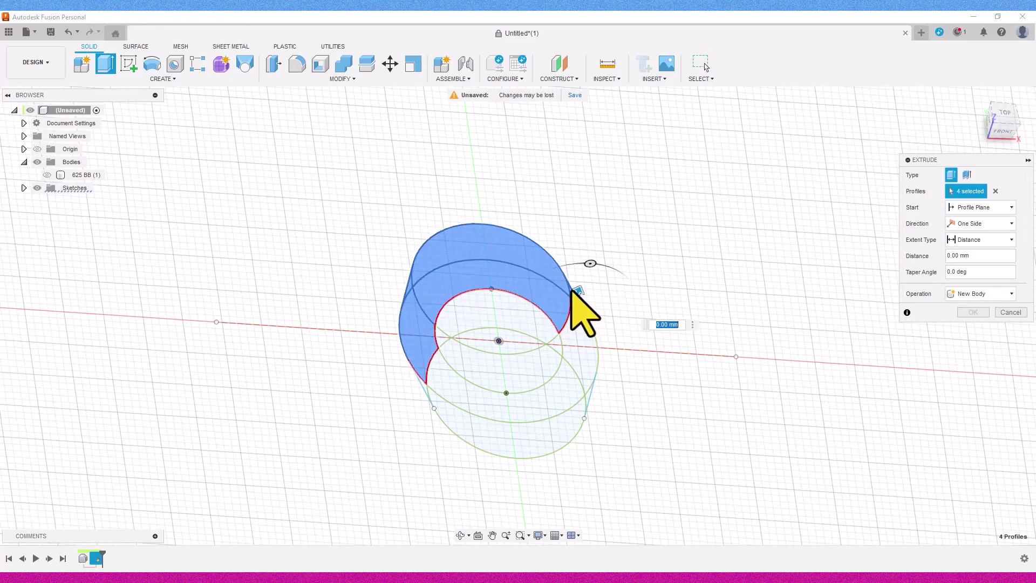
scroll(579, 325, "up", 2)
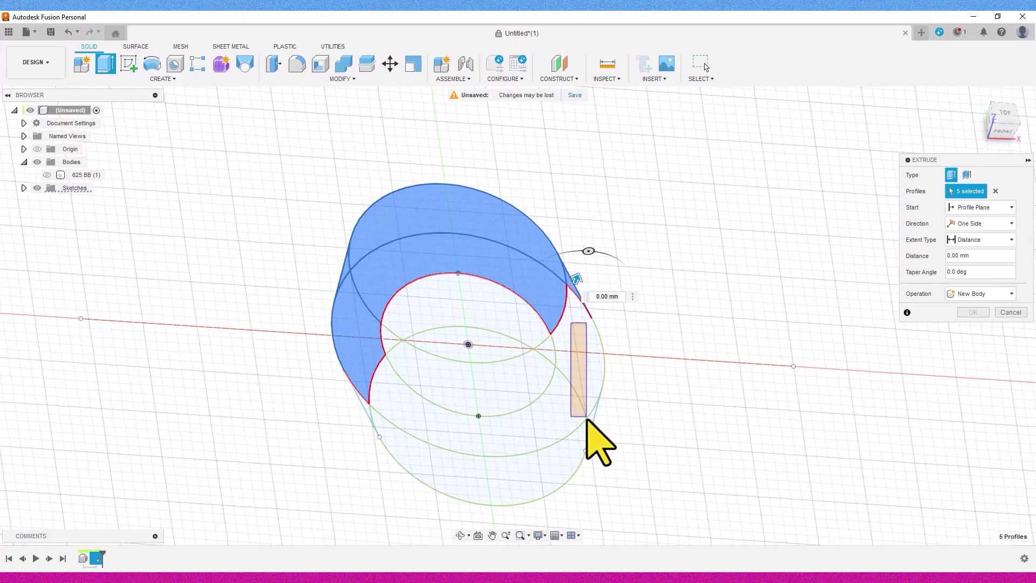
left_click_drag(586, 419, 588, 421)
left_click(593, 419)
left_click(575, 379)
left_click(544, 352)
left_click(503, 324)
left_click(480, 344)
left_click(390, 340)
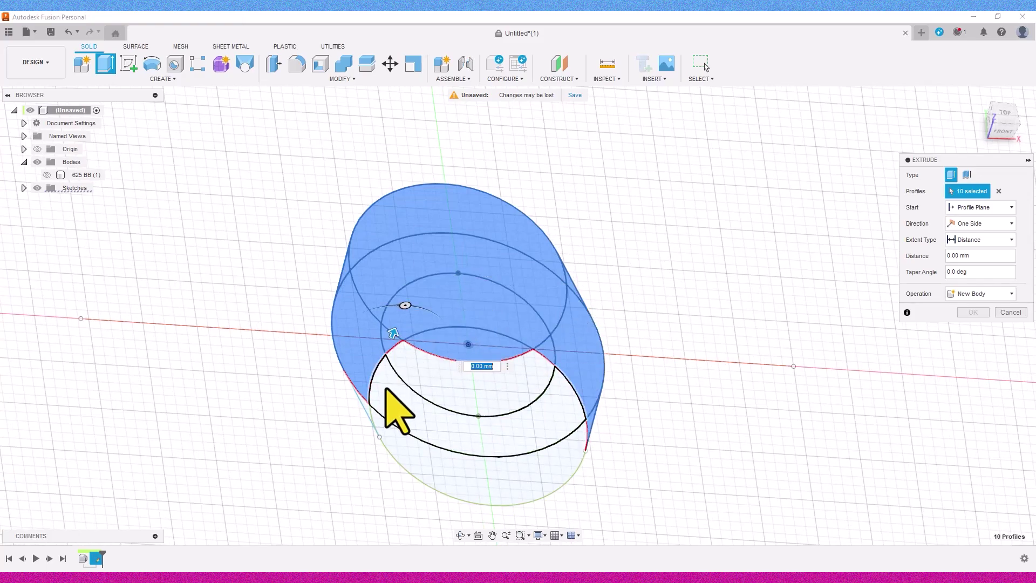
left_click(367, 408)
left_click(384, 399)
left_click(457, 373)
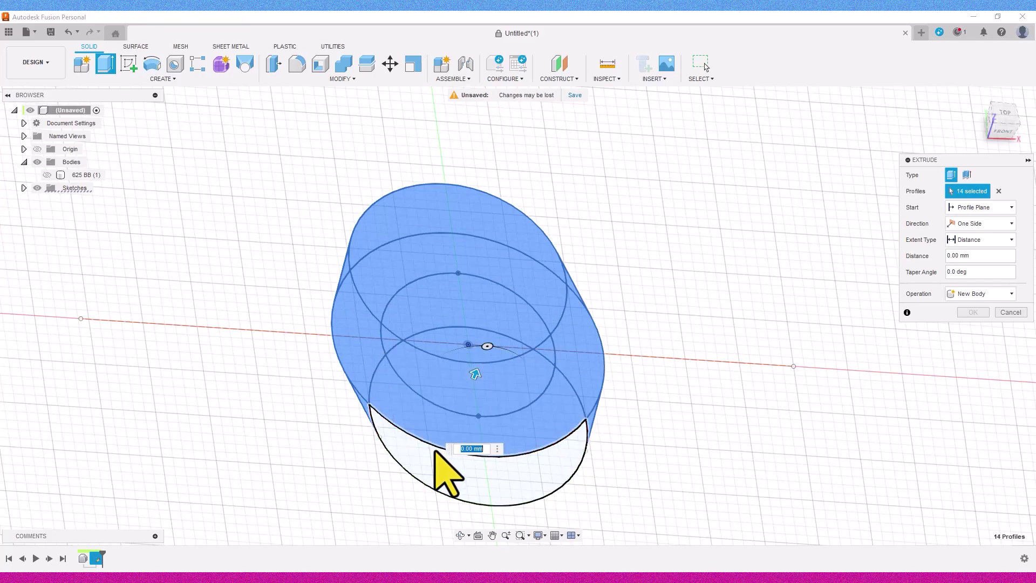
left_click(436, 451)
scroll(581, 371, "down", 1)
middle_click_drag(588, 389, 570, 378, "shift")
left_click_drag(570, 379, 555, 439)
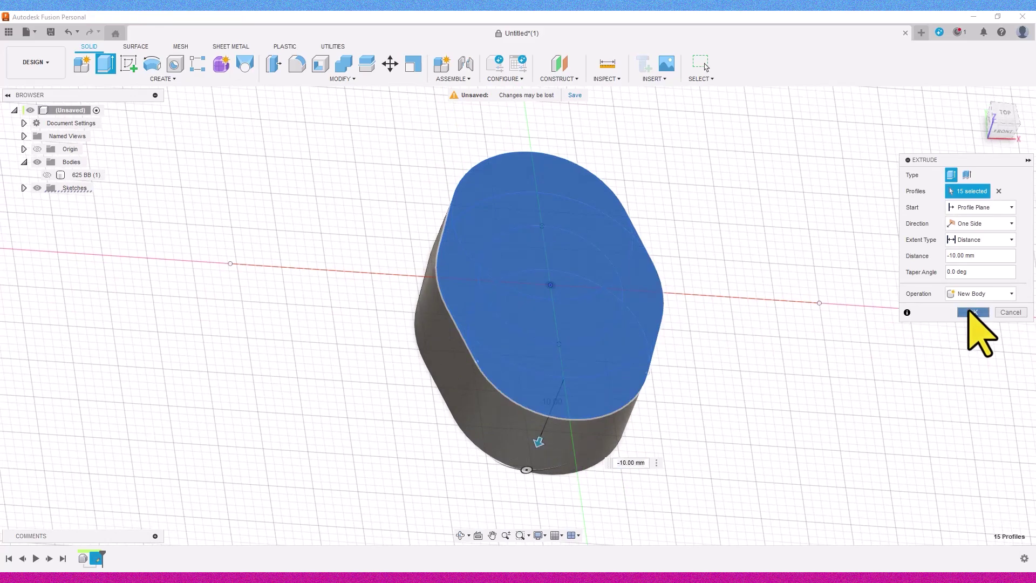
left_click(972, 312)
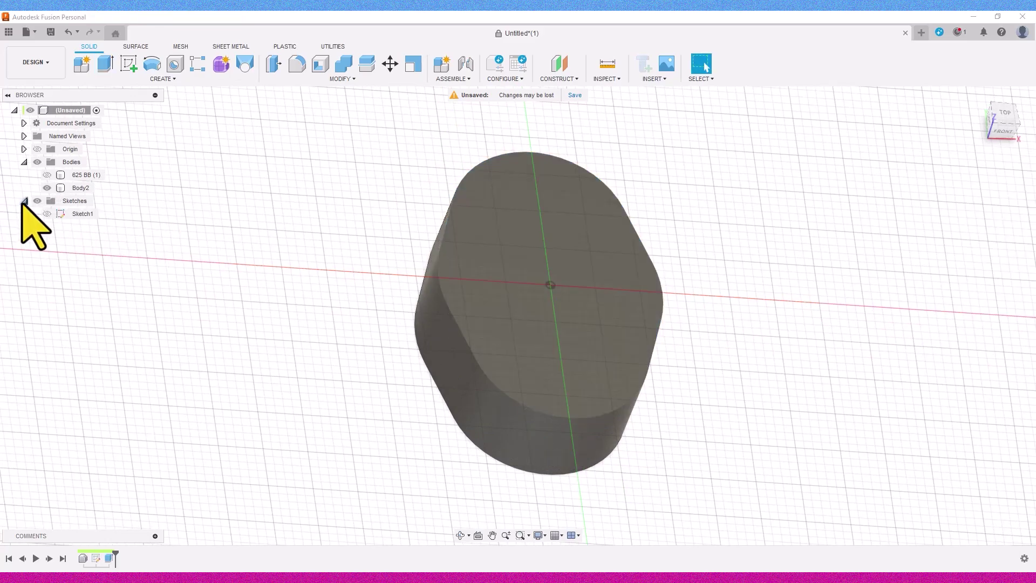
- Show the profile sketch again and extrude the regions of the 16 mm circle by -5 mm as a cut into the body
left_click(47, 213)
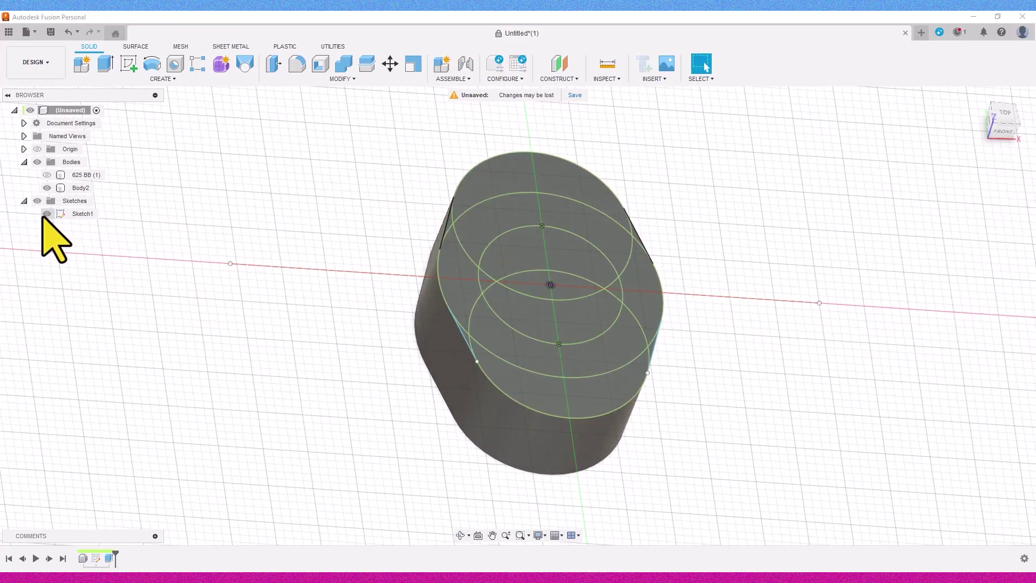
left_click(555, 254)
key("e")
left_click(488, 282)
left_click(509, 304)
left_click(534, 285)
left_click(615, 291)
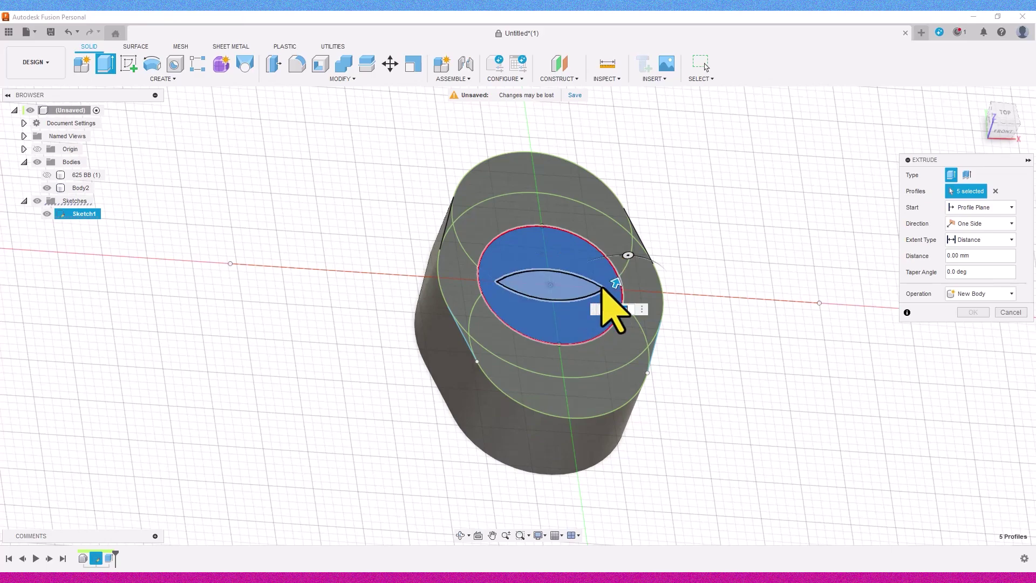
left_click_drag(614, 279, 610, 319)
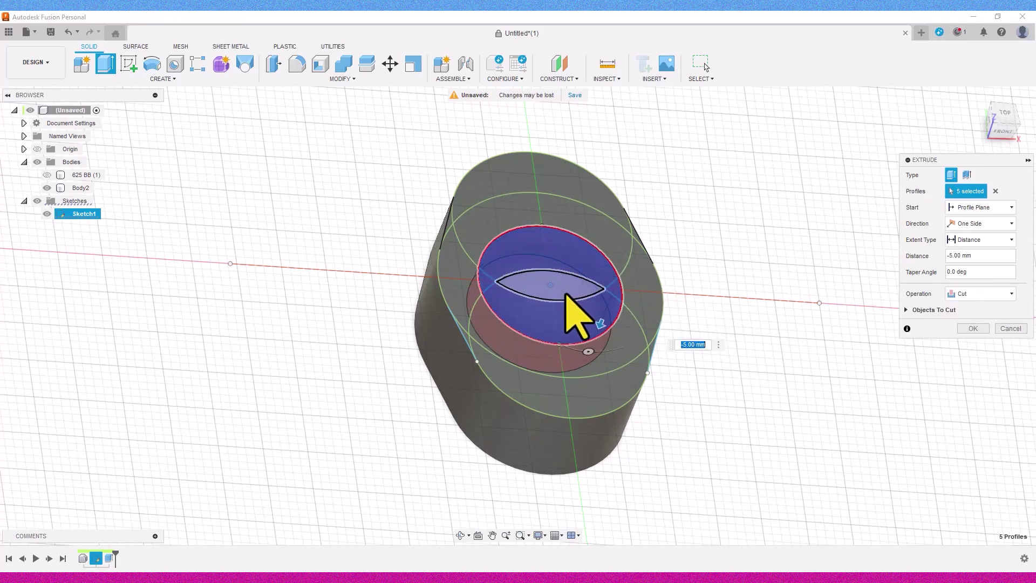
left_click(973, 328)
- Start a sketch on the first sketch's plane and draw an origin-centred circle snapped to the existing 25 mm circle
middle_click_drag(971, 186, 938, 156, "shift")
left_click(1005, 118)
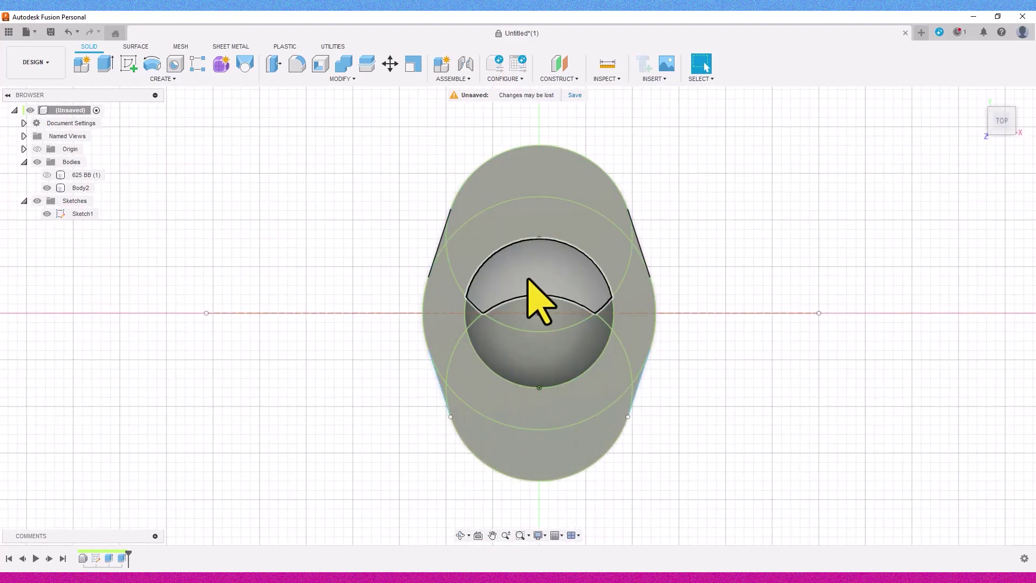
left_click(128, 63)
left_click(575, 286)
left_click(129, 64)
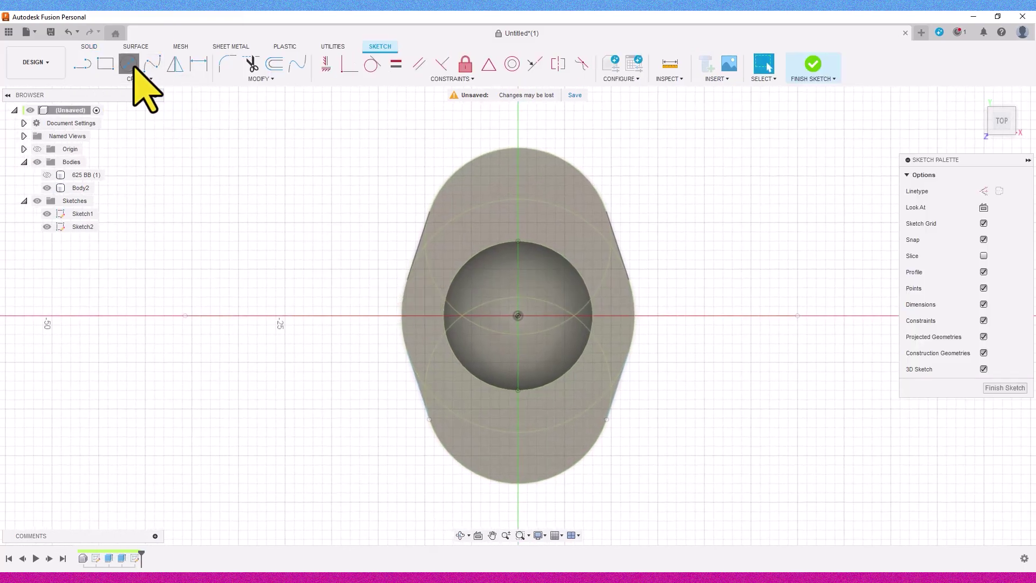
left_click(517, 314)
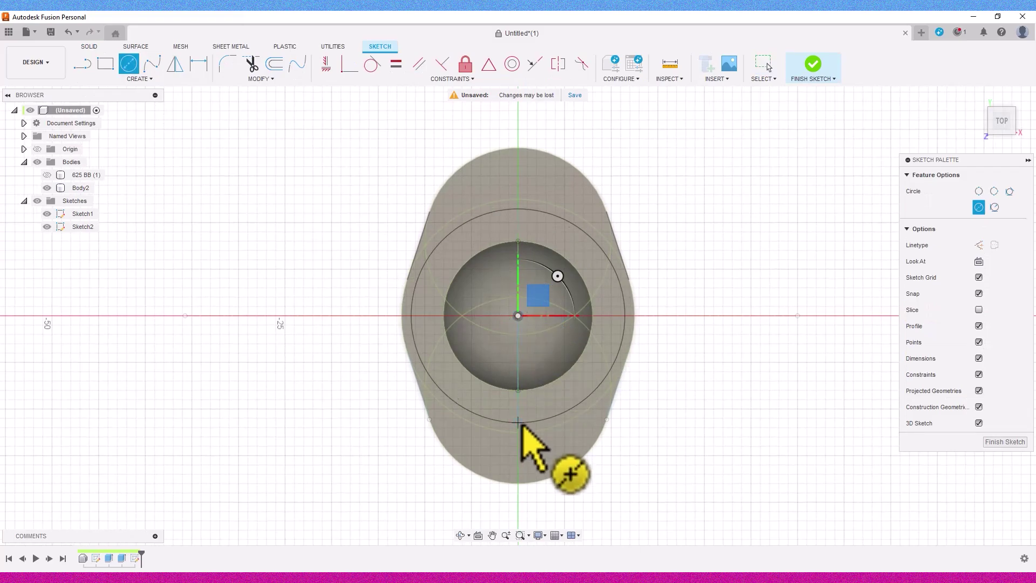
left_click(517, 432)
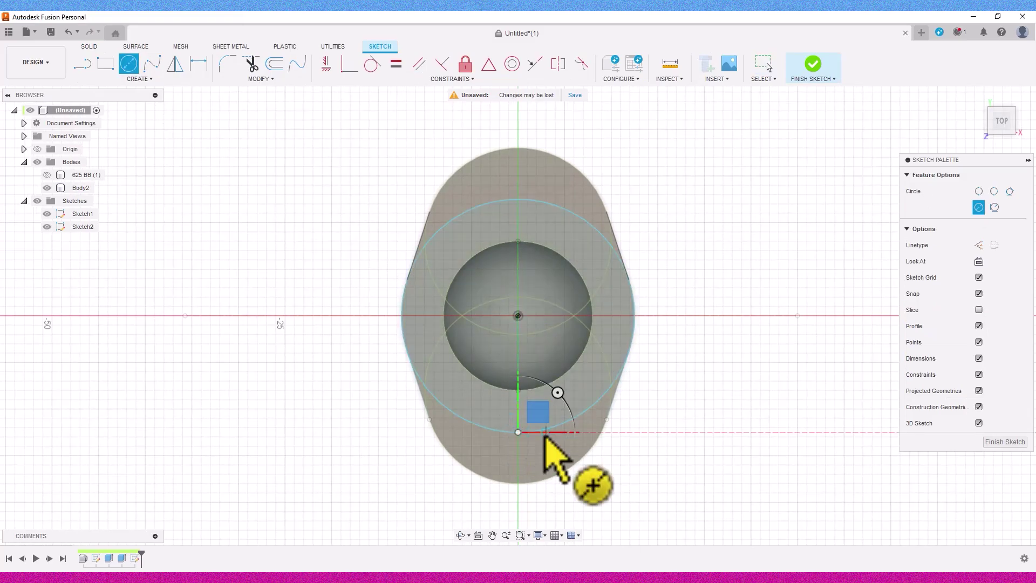
- Draw two 6 mm circles centred where the 25 mm circle crosses the vertical axis above and below the pocket, and finish the sketch
left_click(518, 199)
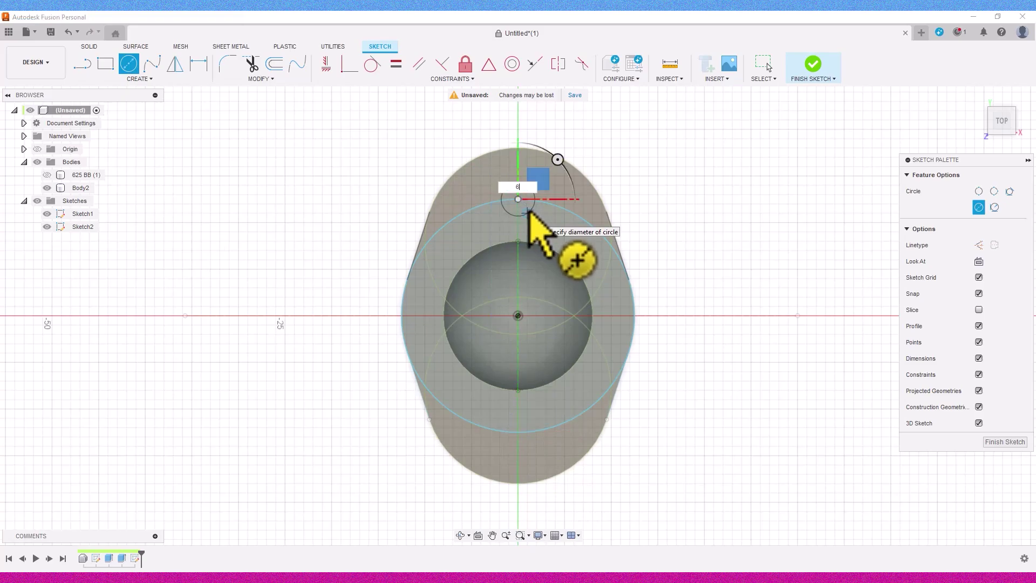
type("6")
key("Return")
key("Escape")
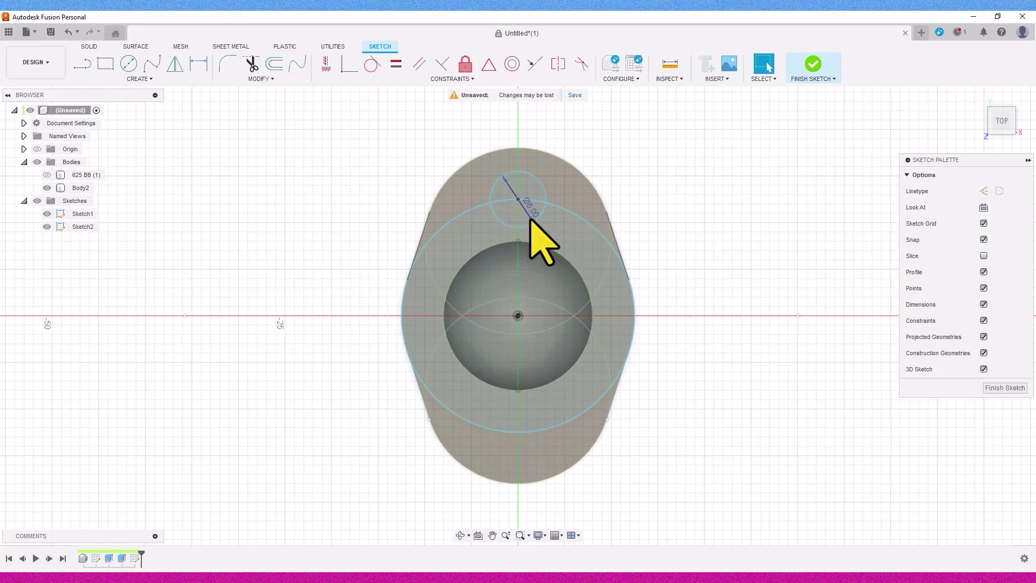
left_click(128, 65)
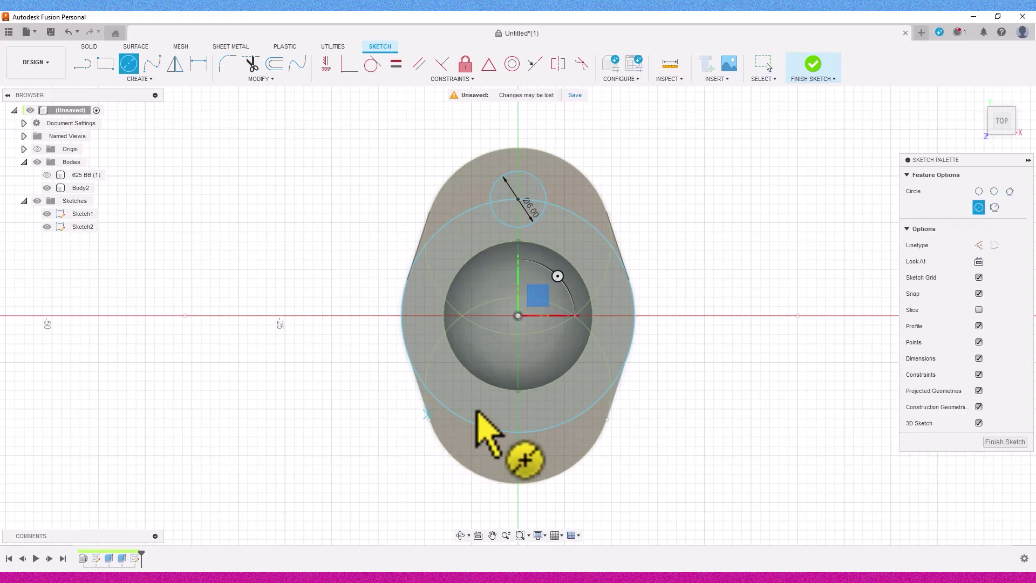
left_click(518, 432)
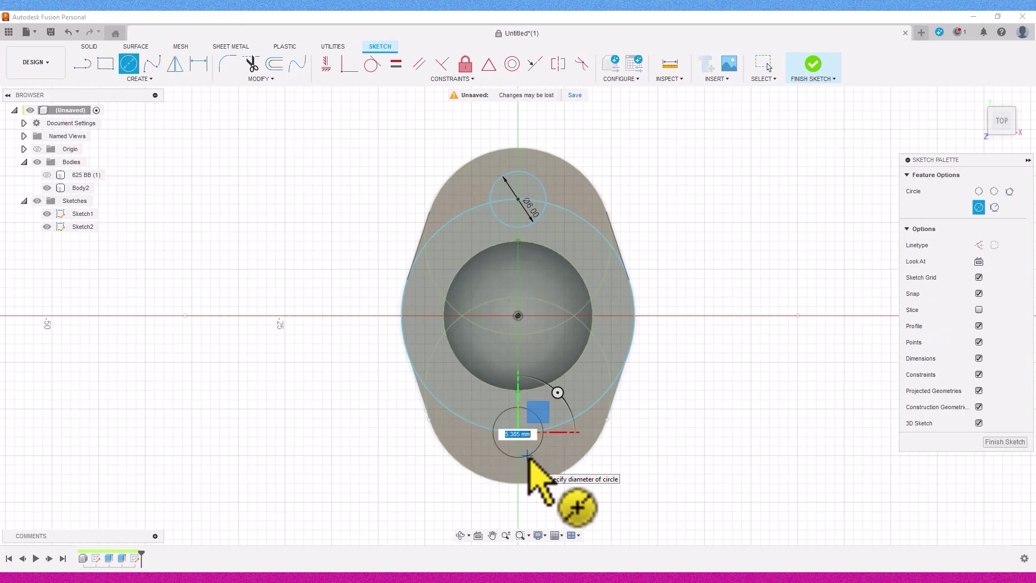
key("Return")
key("Escape")
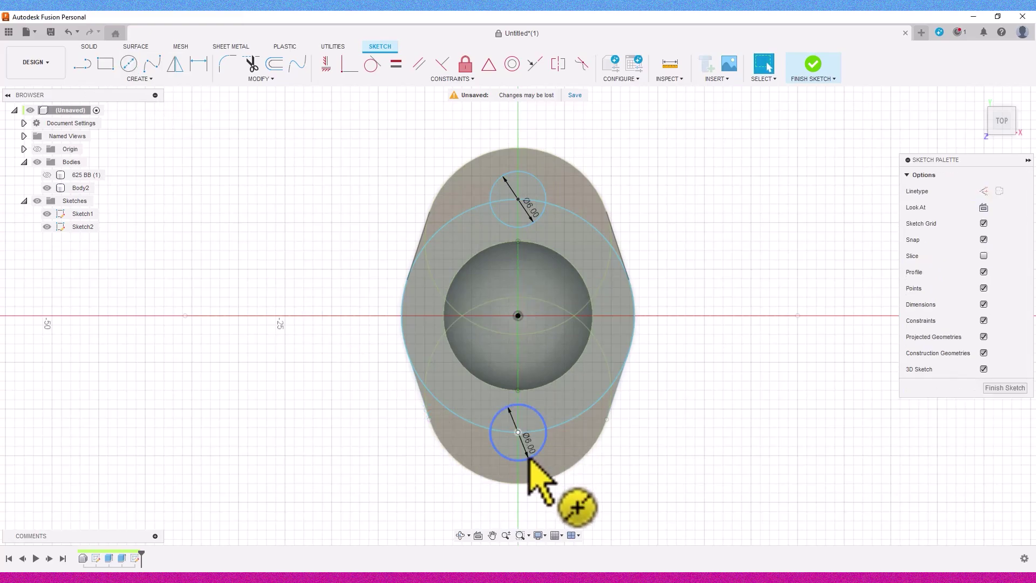
scroll(546, 451, "down", 2)
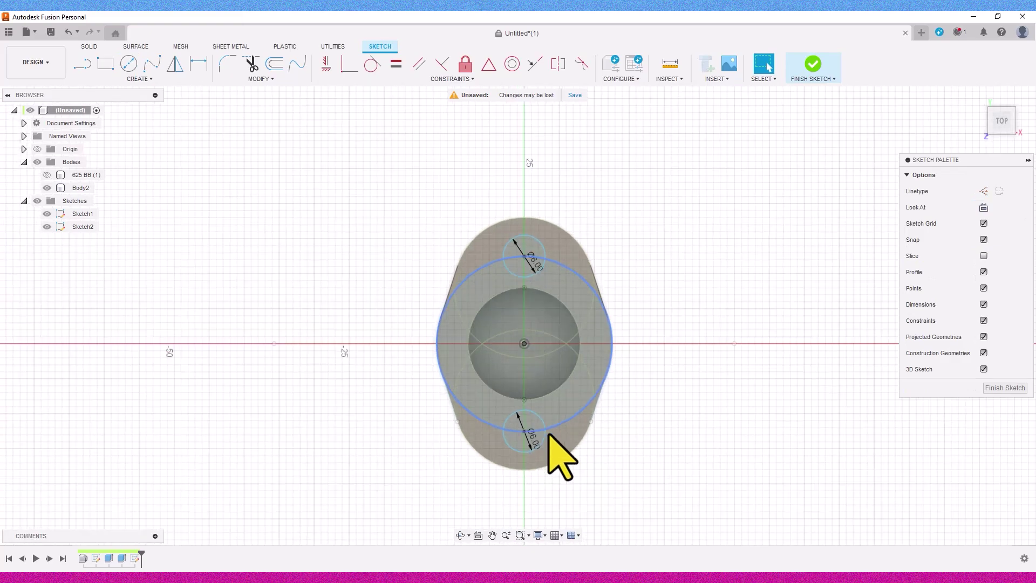
left_click(814, 65)
mouse_move(1001, 132)
left_mouse_down()
mouse_move(1010, 92)
mouse_move(885, 127)
left_mouse_up()
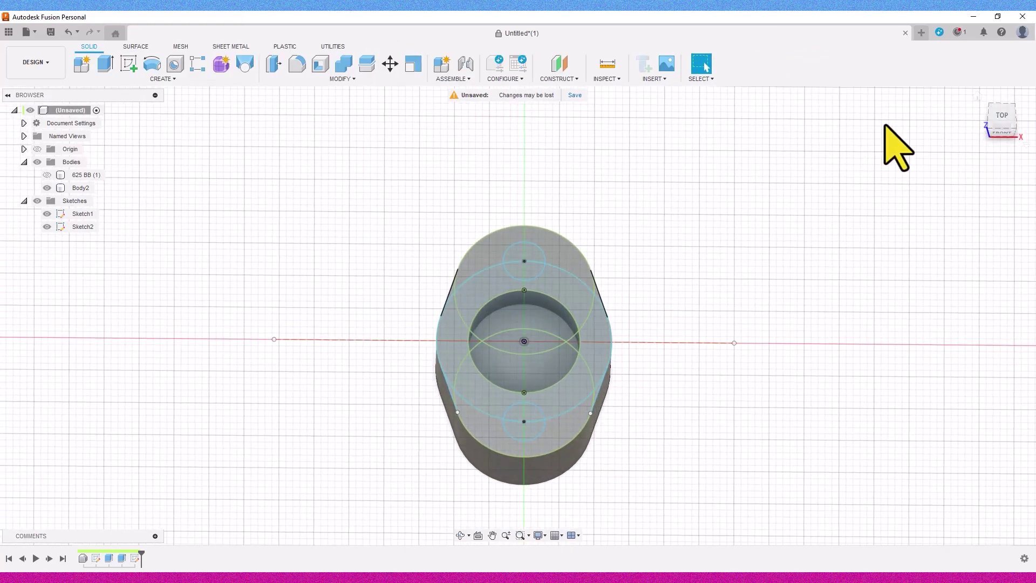
- Start a sketch on the profile region inside the pocket, draw a 6 mm circle centred on the origin, and finish the sketch
left_click(129, 60)
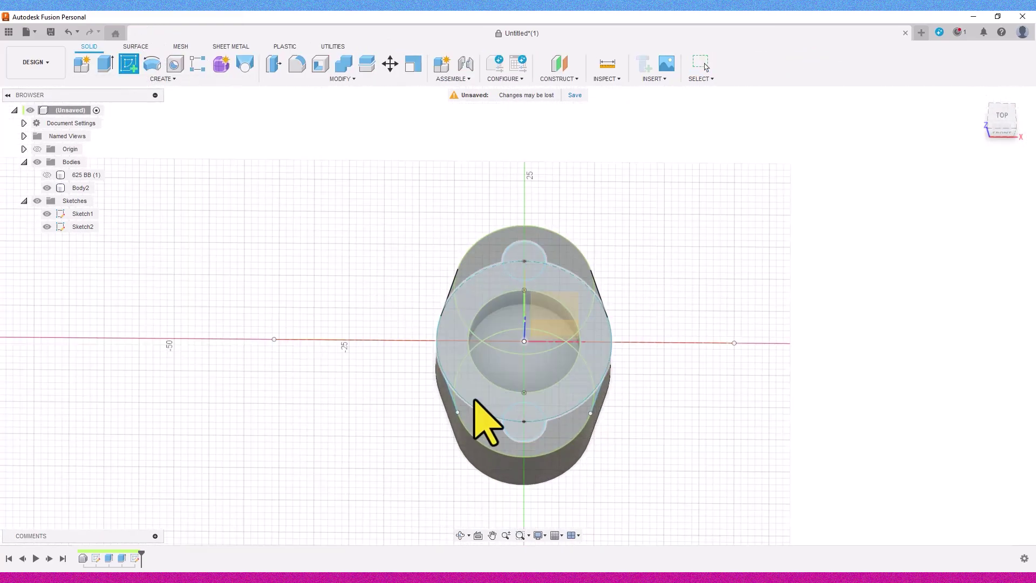
left_click(533, 375)
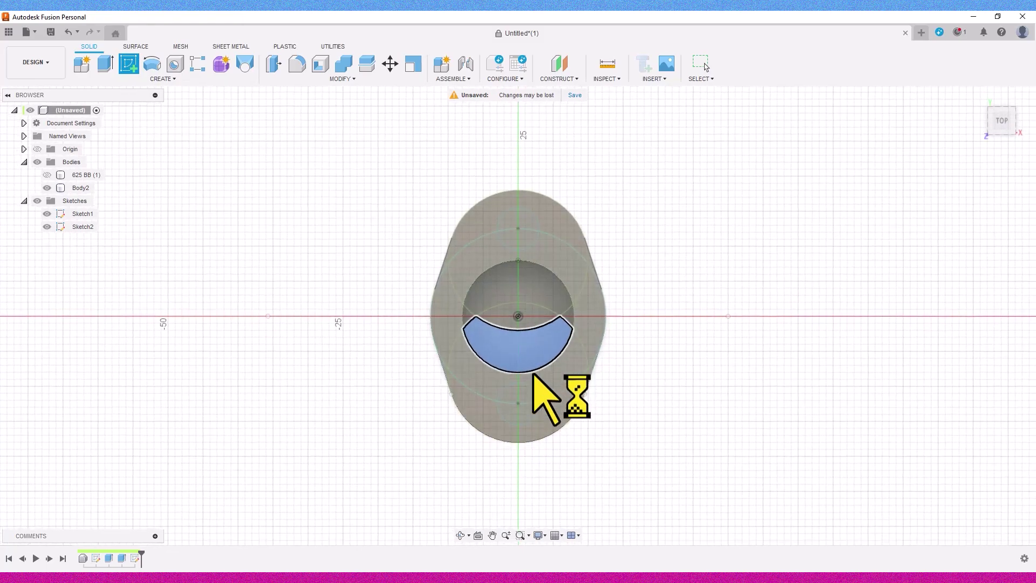
left_click(129, 63)
left_click(518, 315)
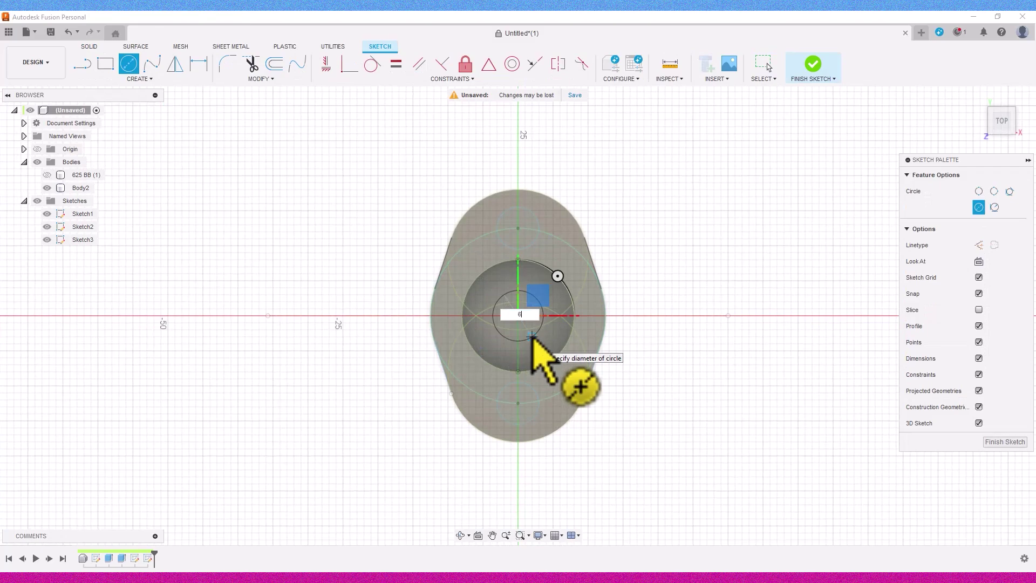
left_click(531, 335)
key("Escape")
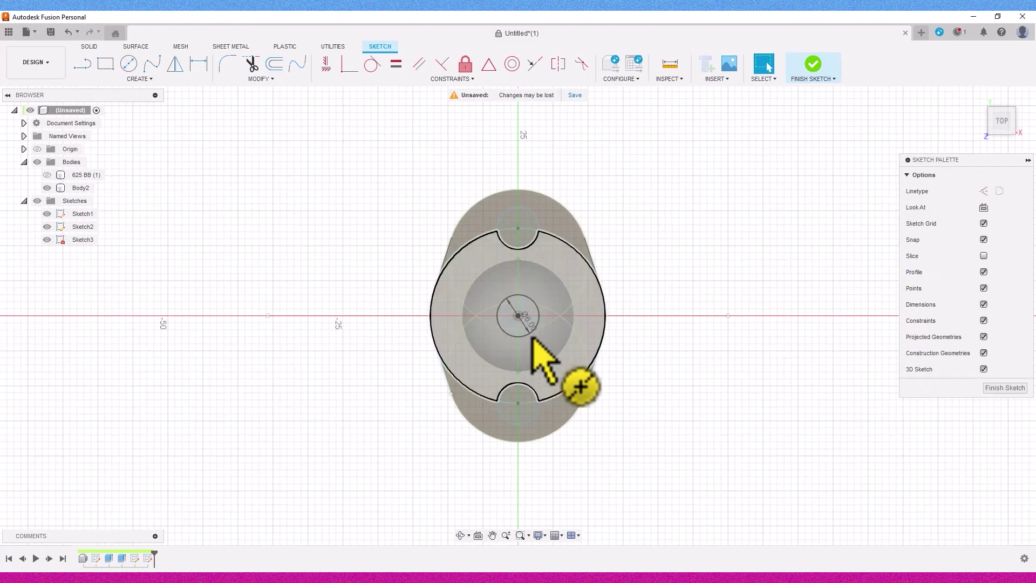
left_click(812, 65)
- Hide the first sketch and extrude all regions of the three 6 mm circles by -35 mm as a cut through the body
key("e")
left_click(533, 258)
left_click(536, 271)
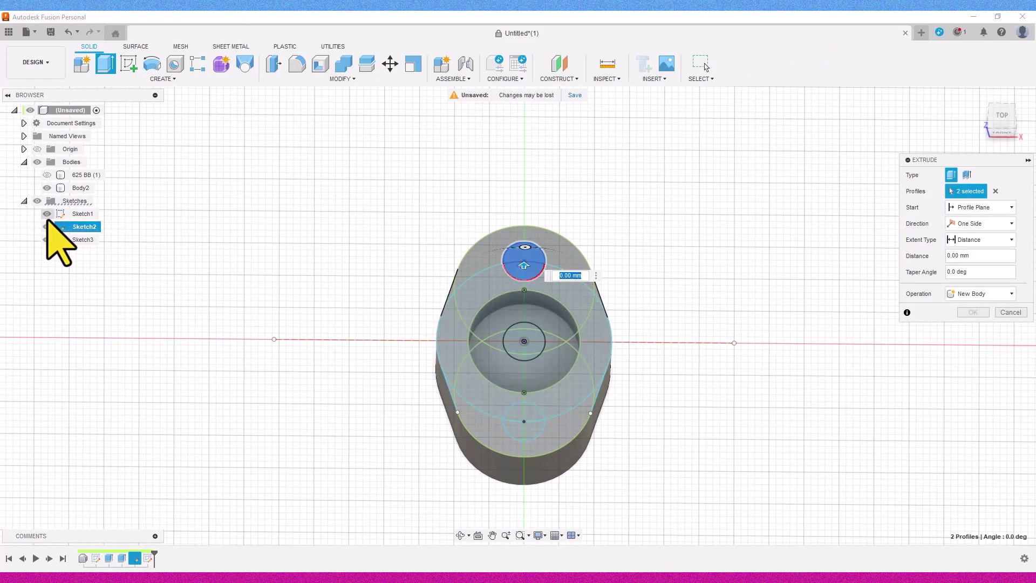
left_click(47, 214)
left_click(515, 372)
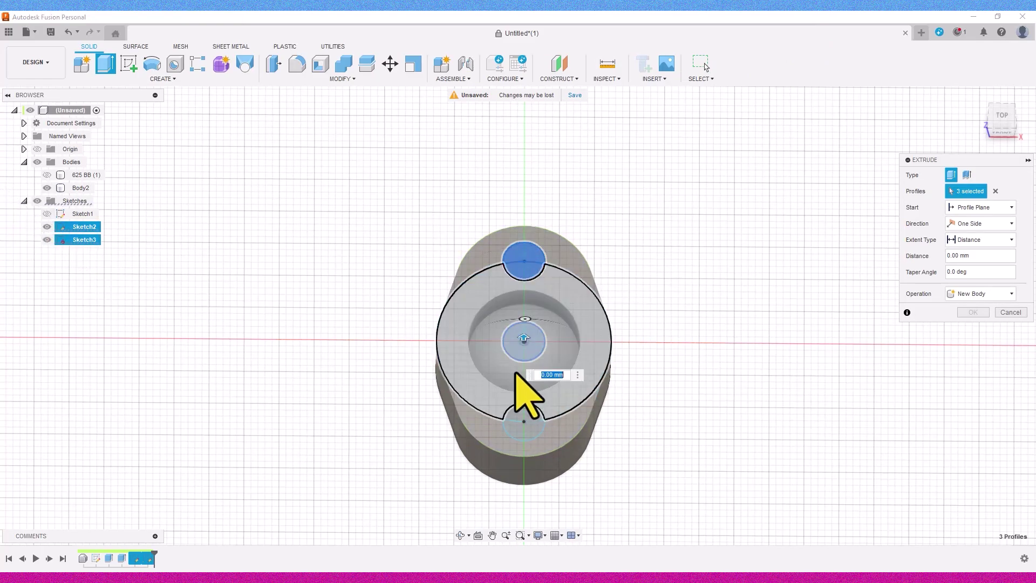
left_click(526, 412)
left_click(523, 428)
left_click_drag(524, 429, 524, 533)
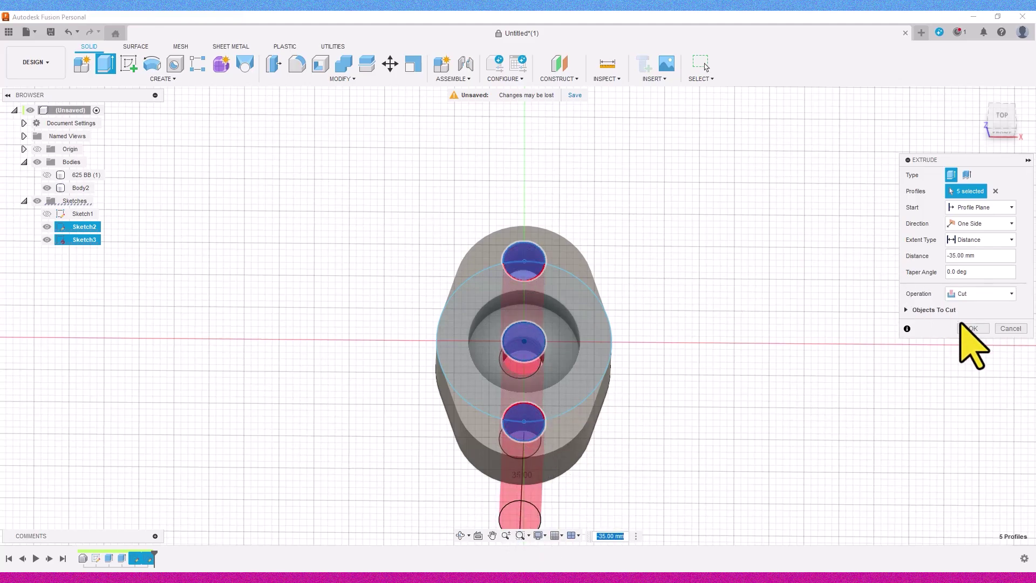
left_click(969, 328)
- Show the 625 bearing body and move it -6 mm along Z into the pocket
middle_click_drag(814, 273, 1014, 143, "shift")
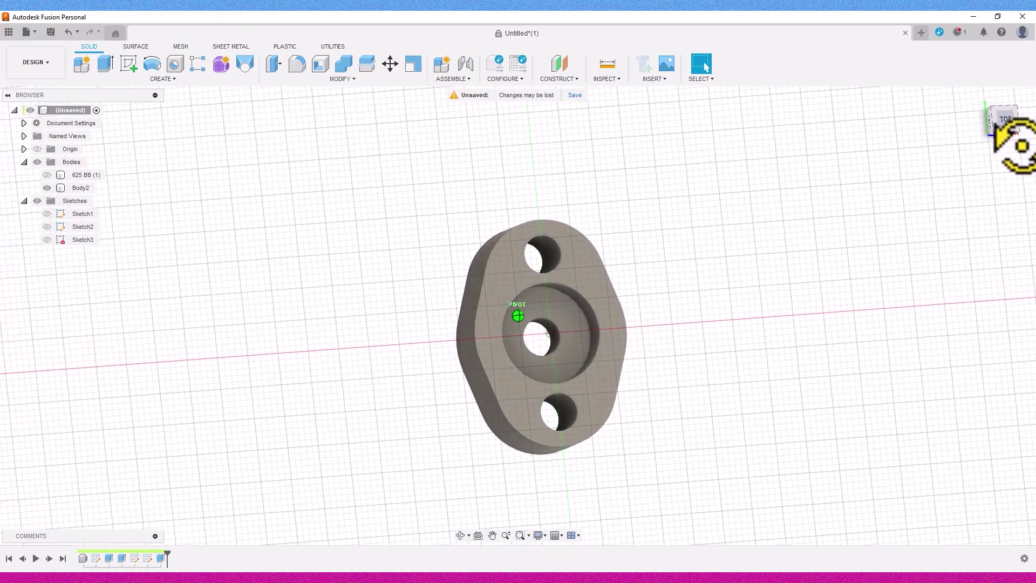
left_click(47, 175)
left_click(390, 64)
left_click(578, 377)
left_click(593, 341)
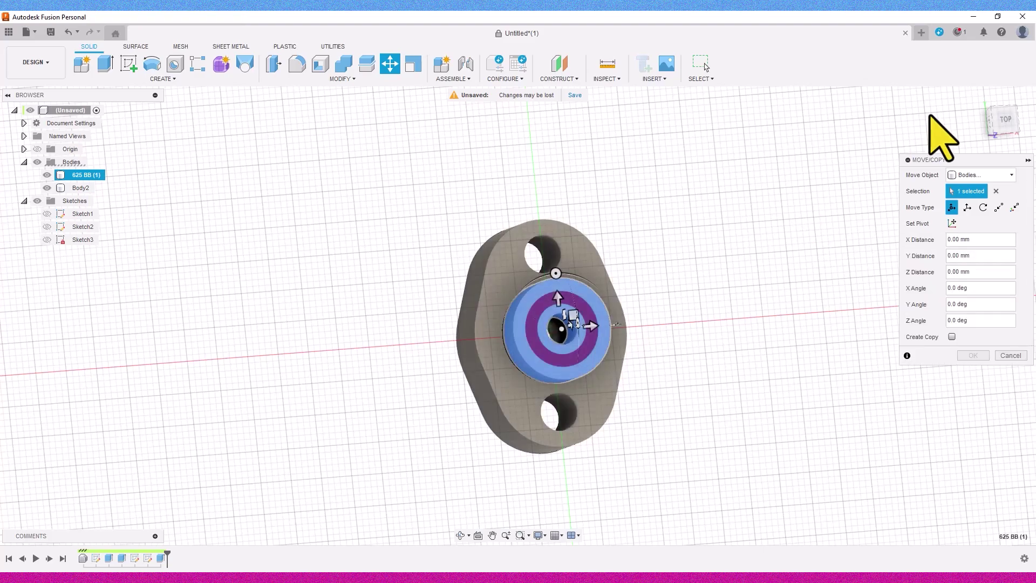
left_click(990, 122)
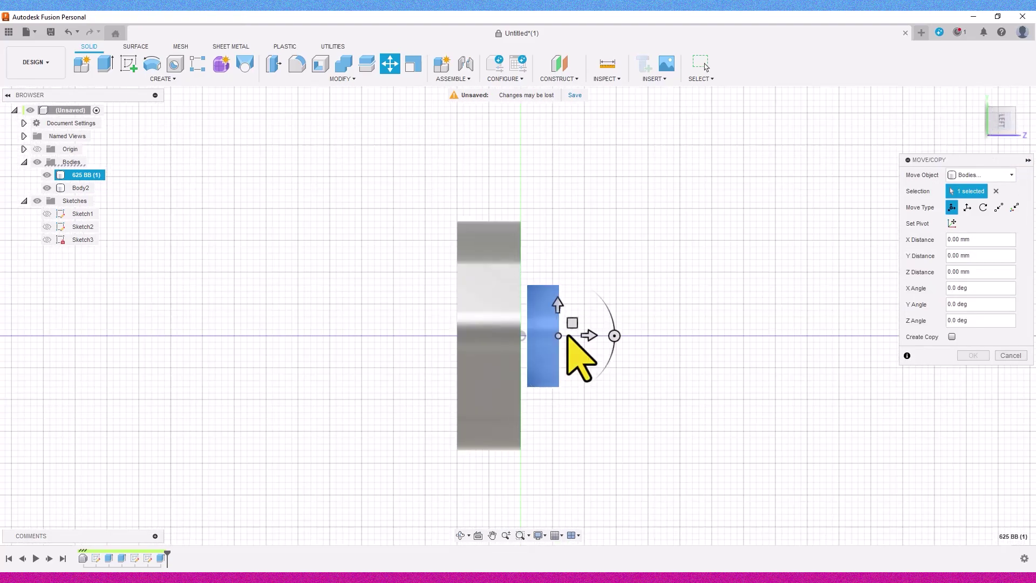
left_click_drag(1002, 131, 991, 135)
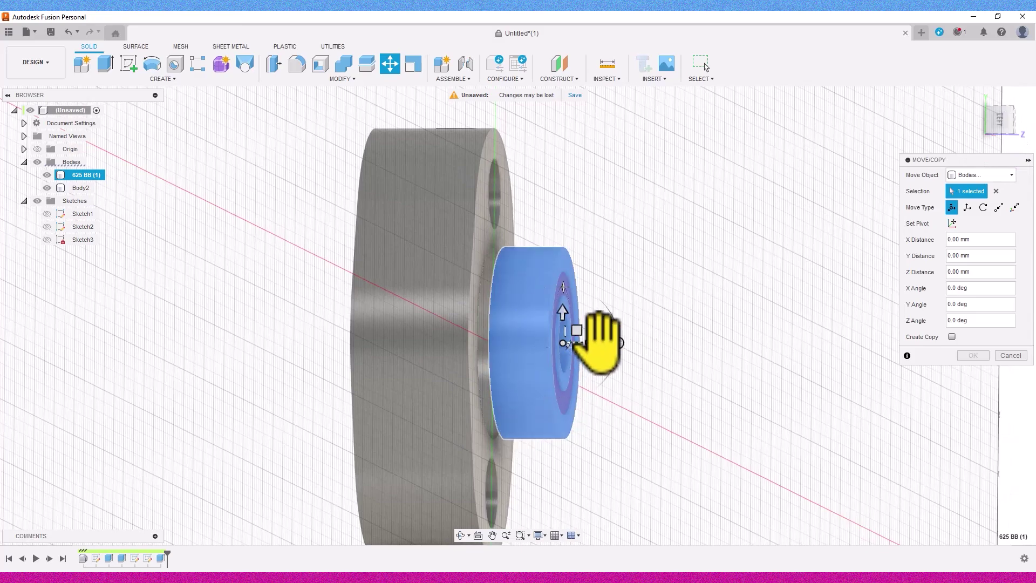
left_click_drag(591, 350, 533, 353)
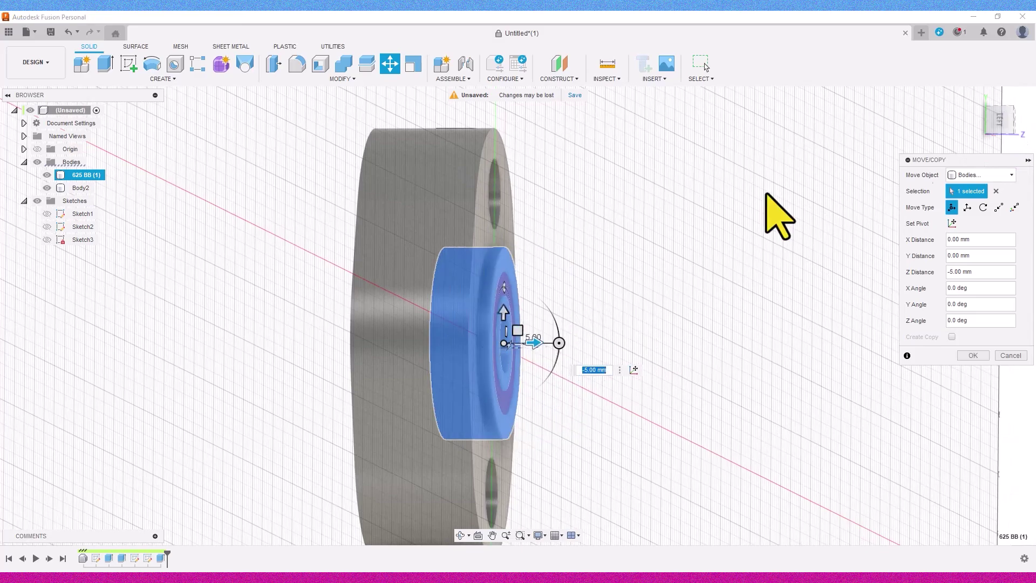
left_click_drag(978, 125, 813, 273)
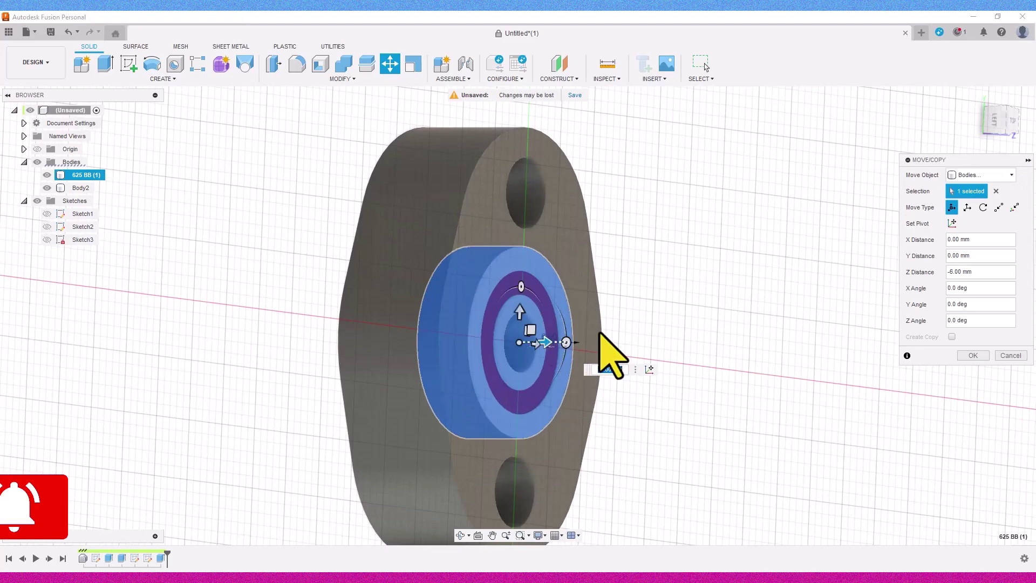
left_click(973, 355)
left_click_drag(994, 125, 841, 237)
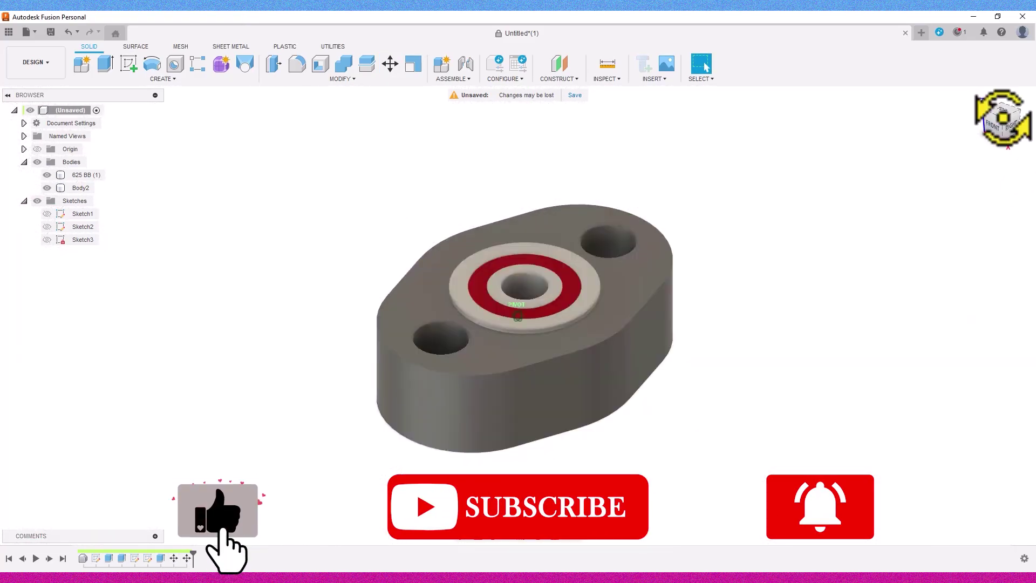
left_click_drag(1003, 117, 1035, 226)
left_click_drag(961, 129, 1035, 122)
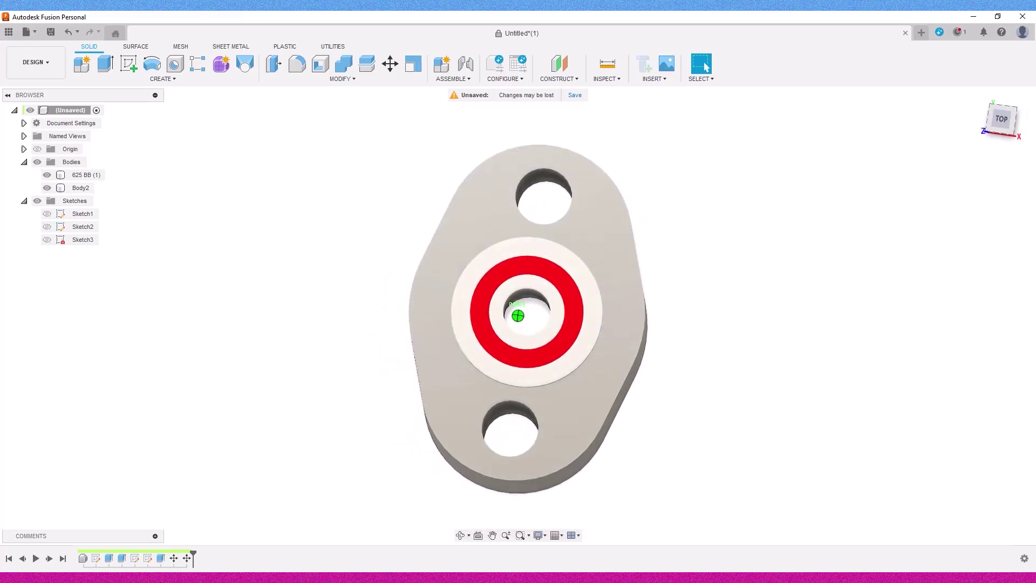
left_click_drag(1035, 122, 1035, 124)
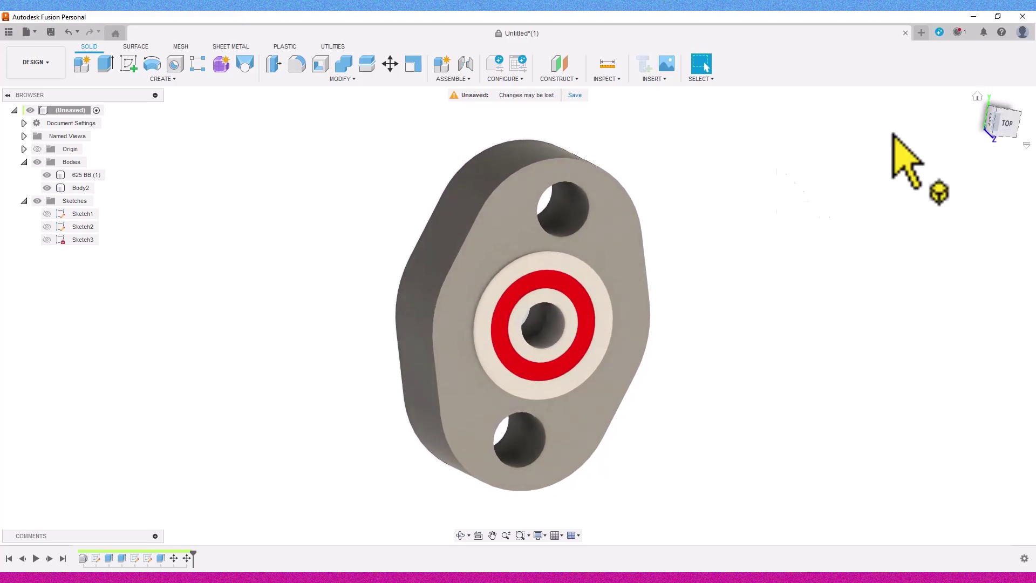
left_click_drag(892, 134, 678, 217)
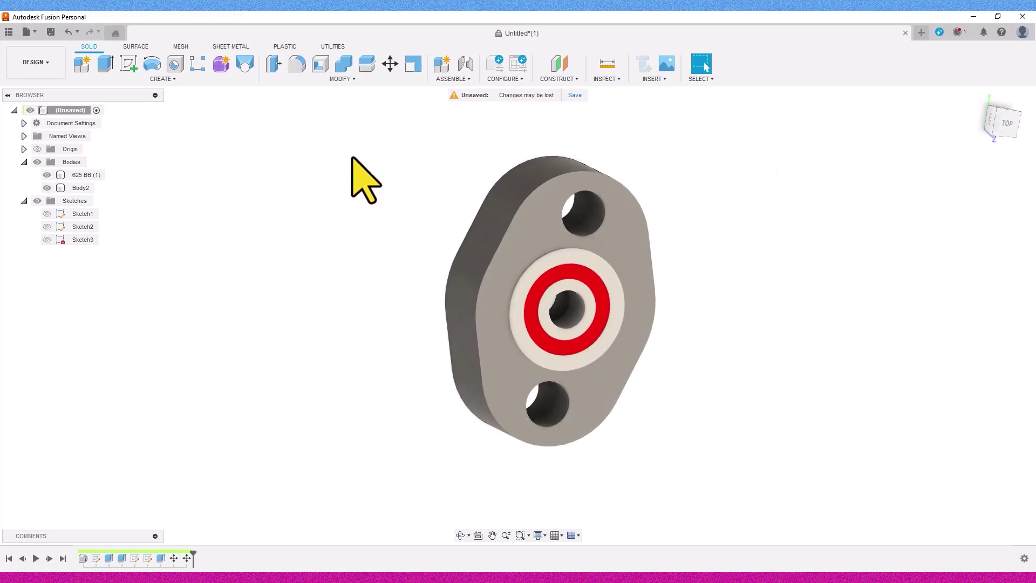